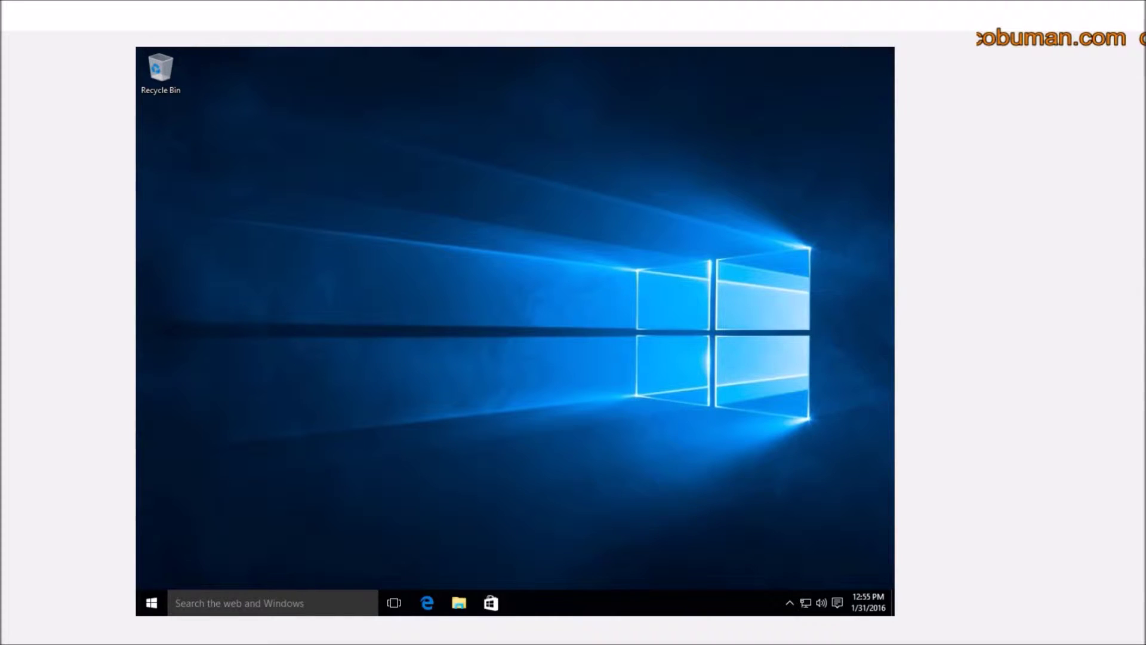
Step: Open Personalization from the desktop right-click menu, landing on the Background page with Picture selected
{"action": "left_click", "coordinate": [982, 112]}
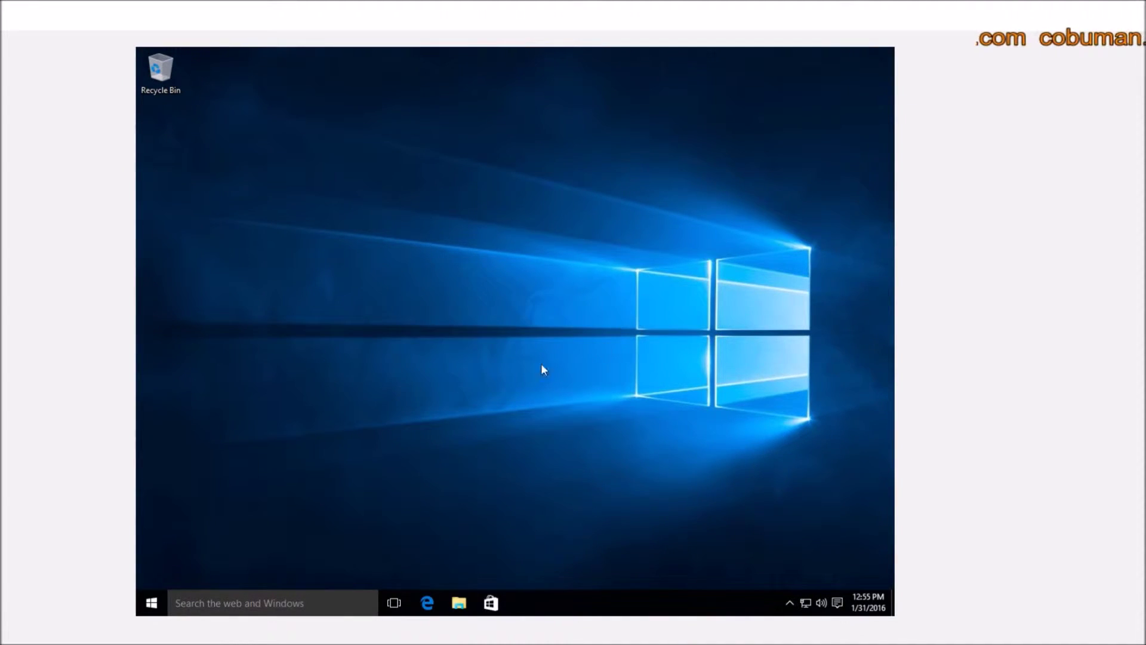
{"action": "right_click", "coordinate": [610, 276]}
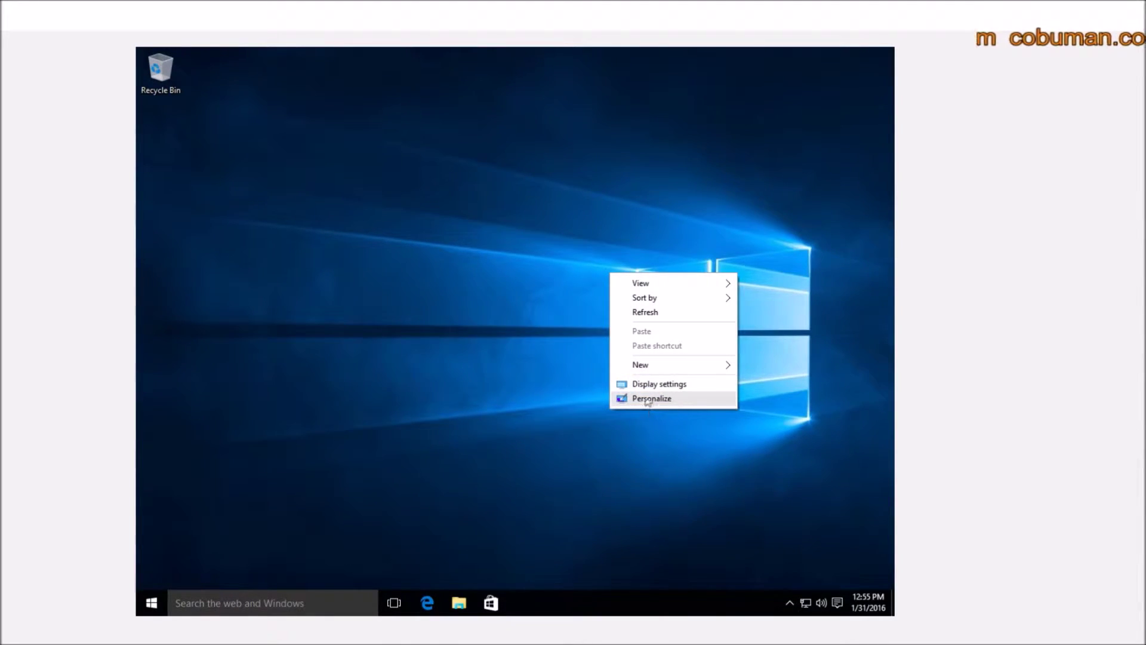
{"action": "left_click", "coordinate": [603, 214]}
{"action": "right_click", "coordinate": [603, 214]}
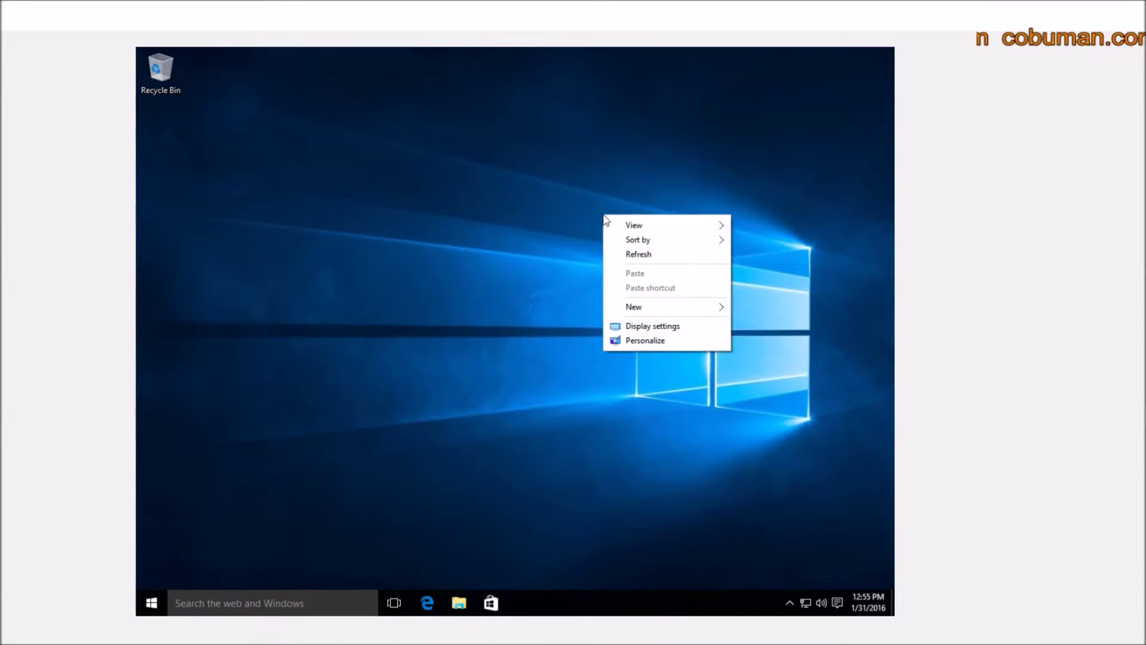
{"action": "left_click", "coordinate": [643, 341]}
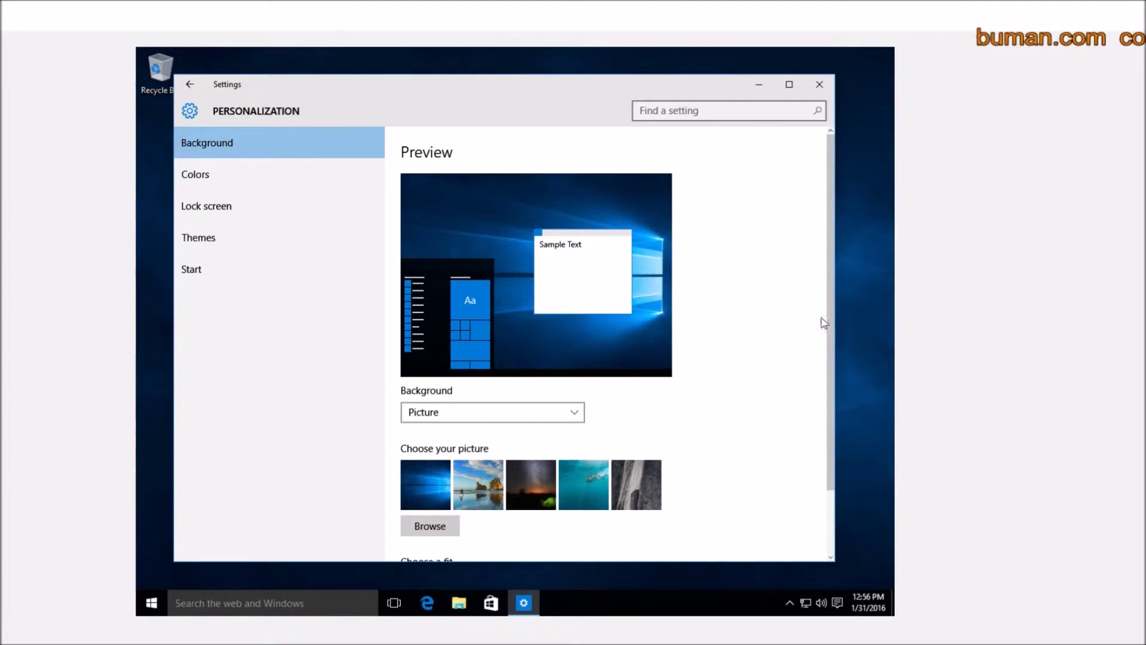
Step: Scroll down and confirm the Background type stays set to Picture
{"action": "left_click_drag", "start_coordinate": [833, 310], "coordinate": [828, 396]}
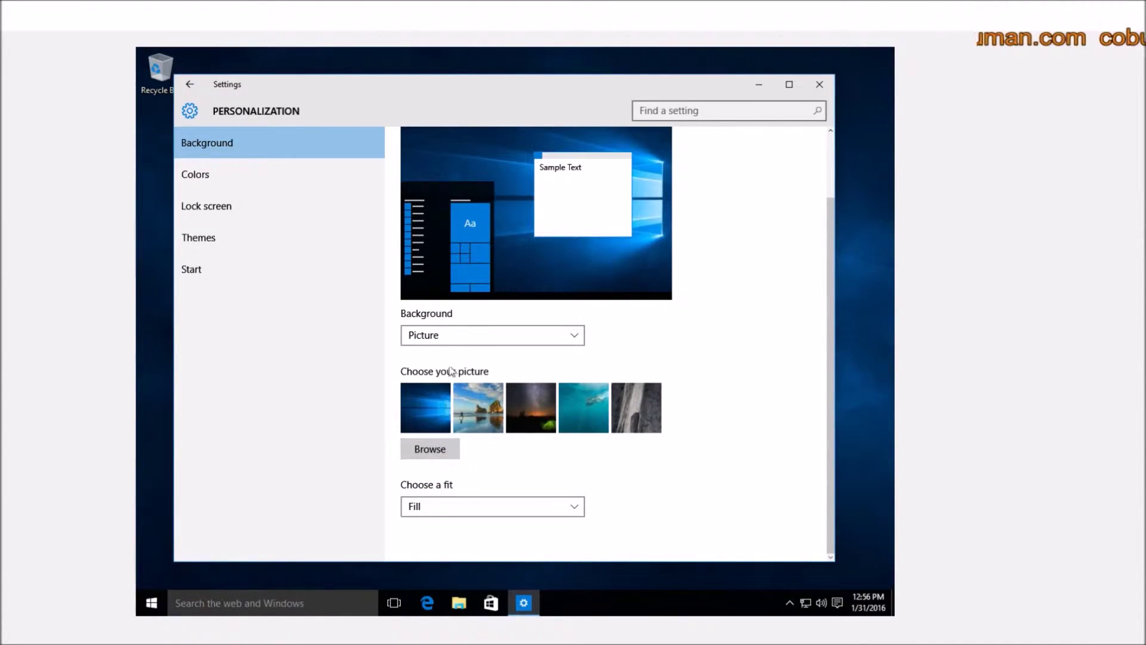
{"action": "left_click", "coordinate": [479, 340]}
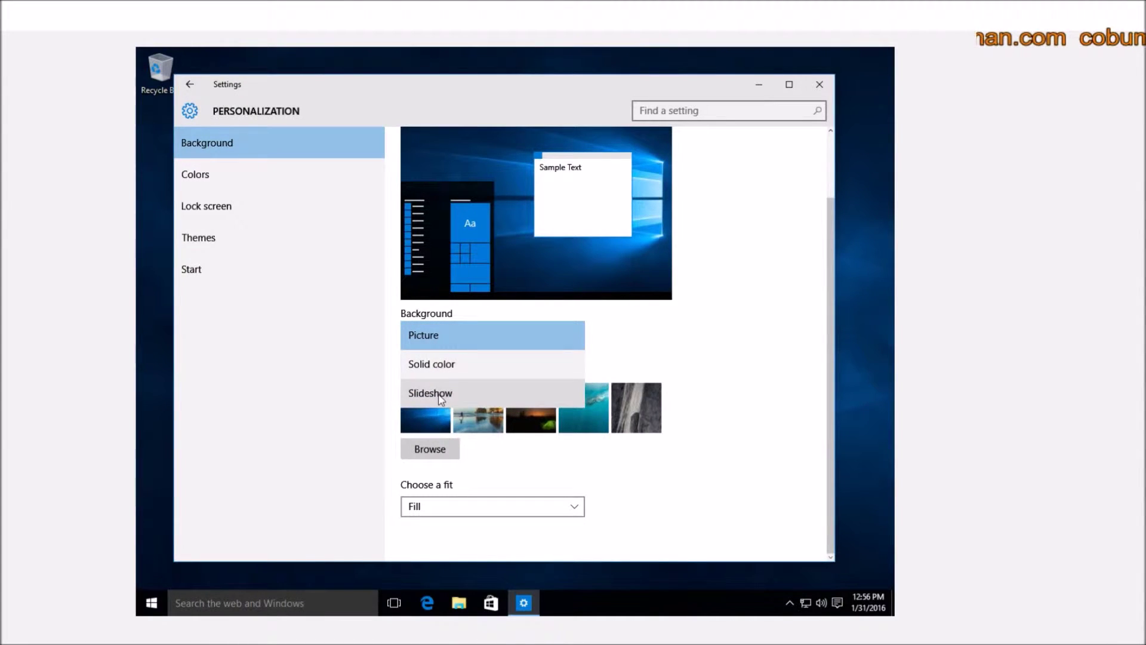
{"action": "left_click", "coordinate": [656, 336]}
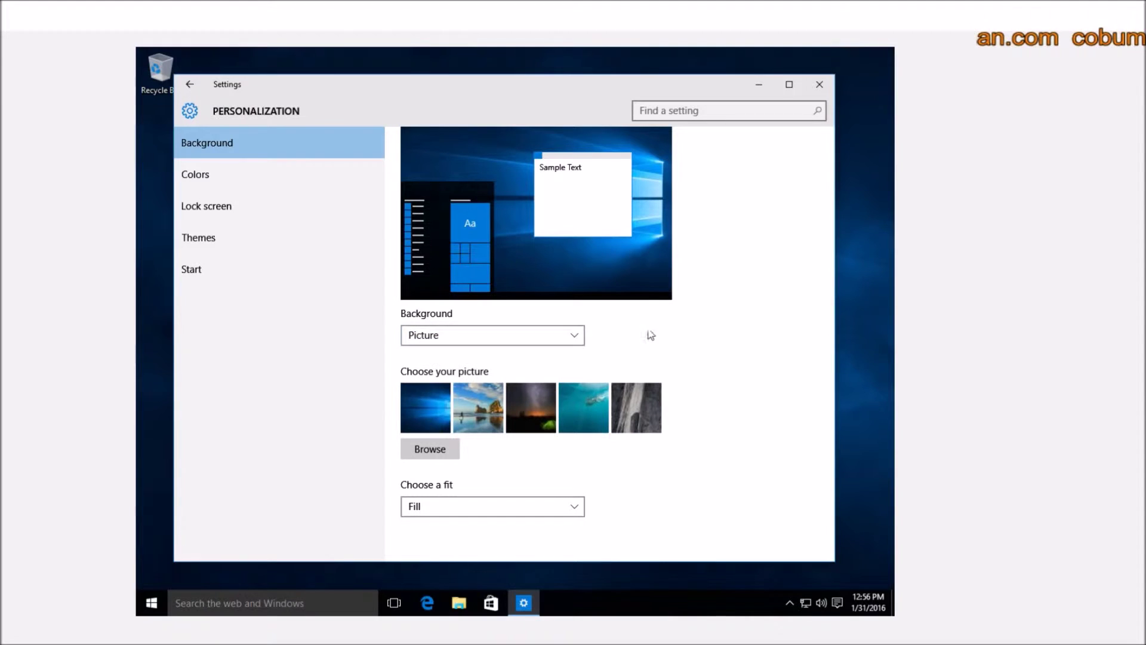
{"action": "left_click", "coordinate": [541, 338]}
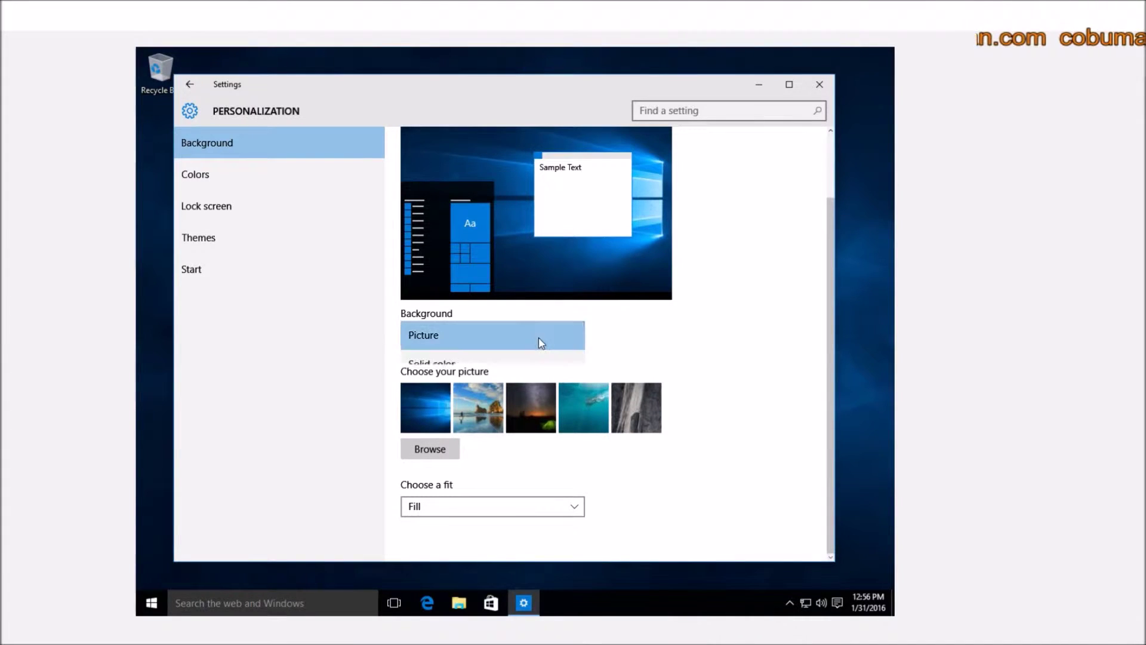
{"action": "left_click", "coordinate": [574, 332]}
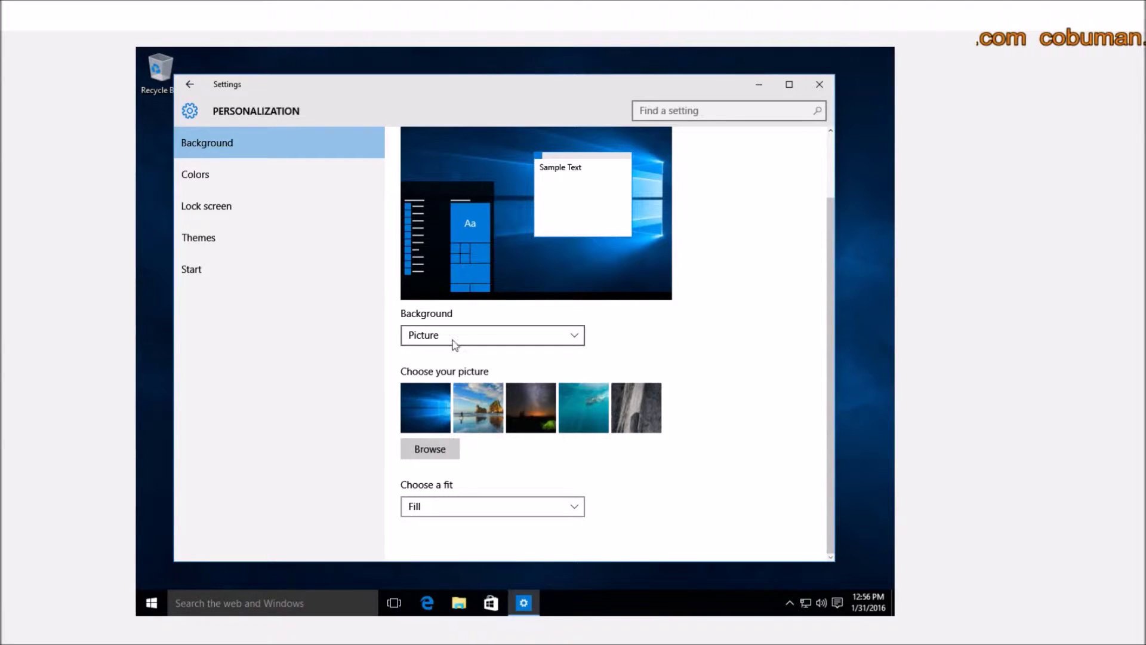
Step: Try the beach, night tent and rock pictures, settling on the underwater picture as wallpaper
{"action": "left_click", "coordinate": [464, 394]}
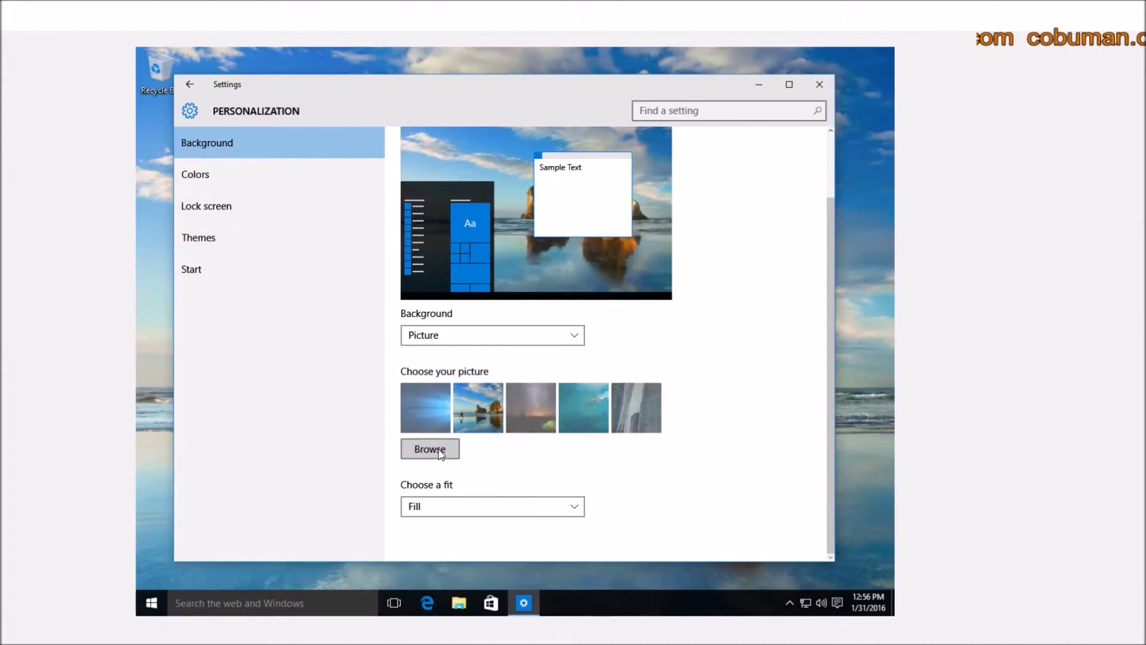
{"action": "left_click", "coordinate": [525, 409]}
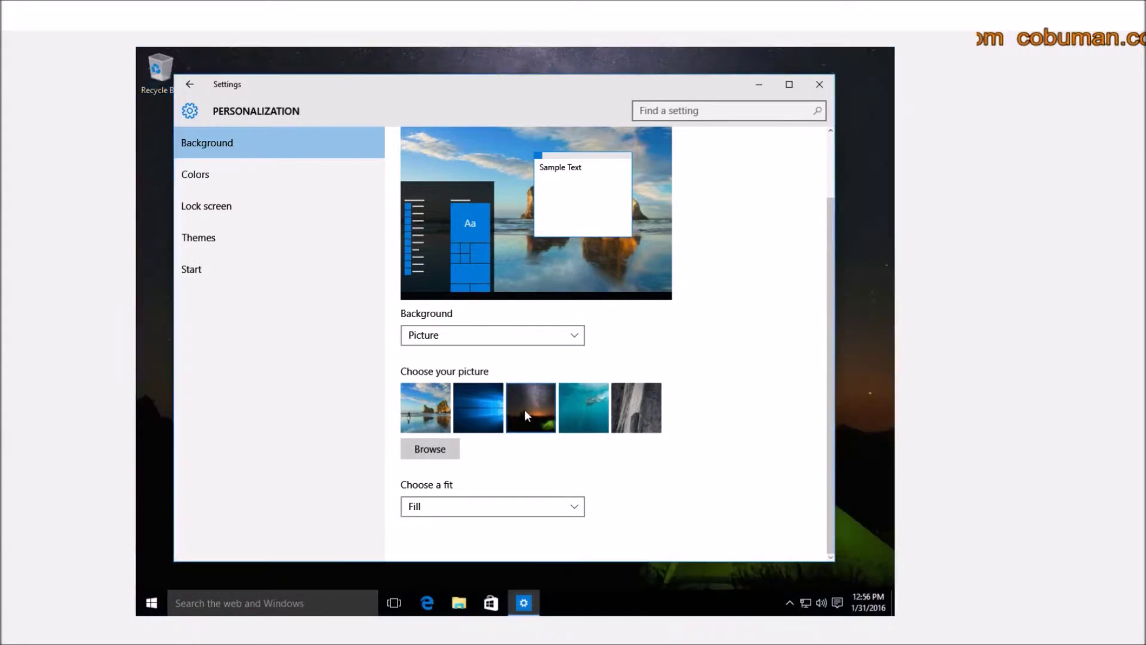
{"action": "left_click", "coordinate": [593, 412]}
{"action": "left_click", "coordinate": [641, 406]}
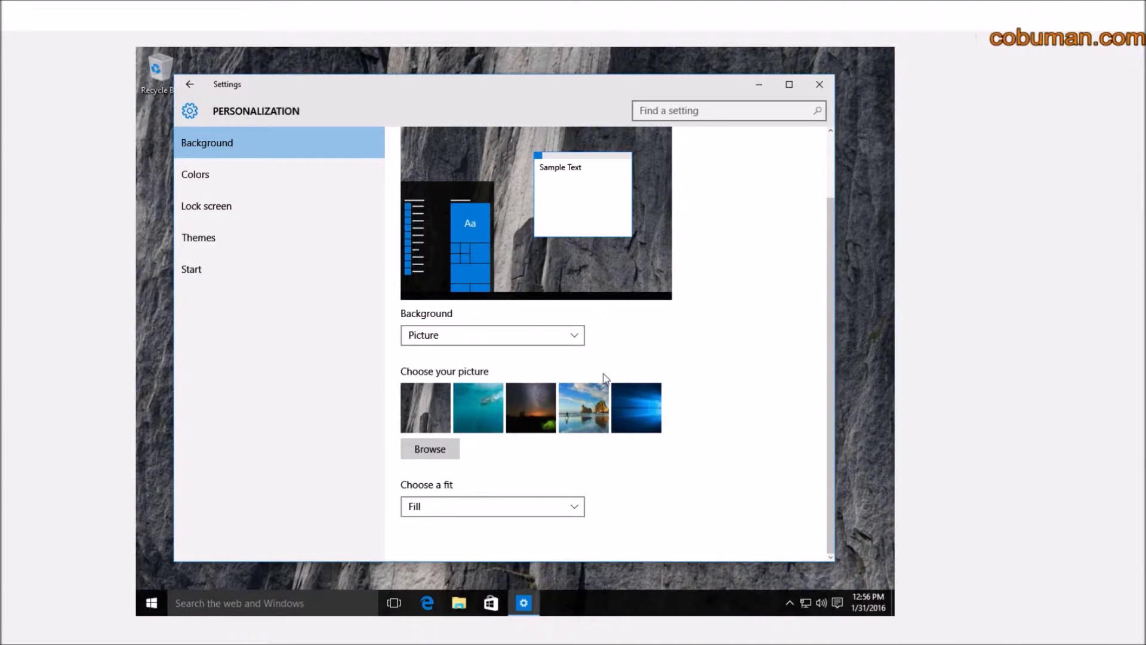
{"action": "left_click", "coordinate": [525, 400]}
{"action": "left_click", "coordinate": [474, 407]}
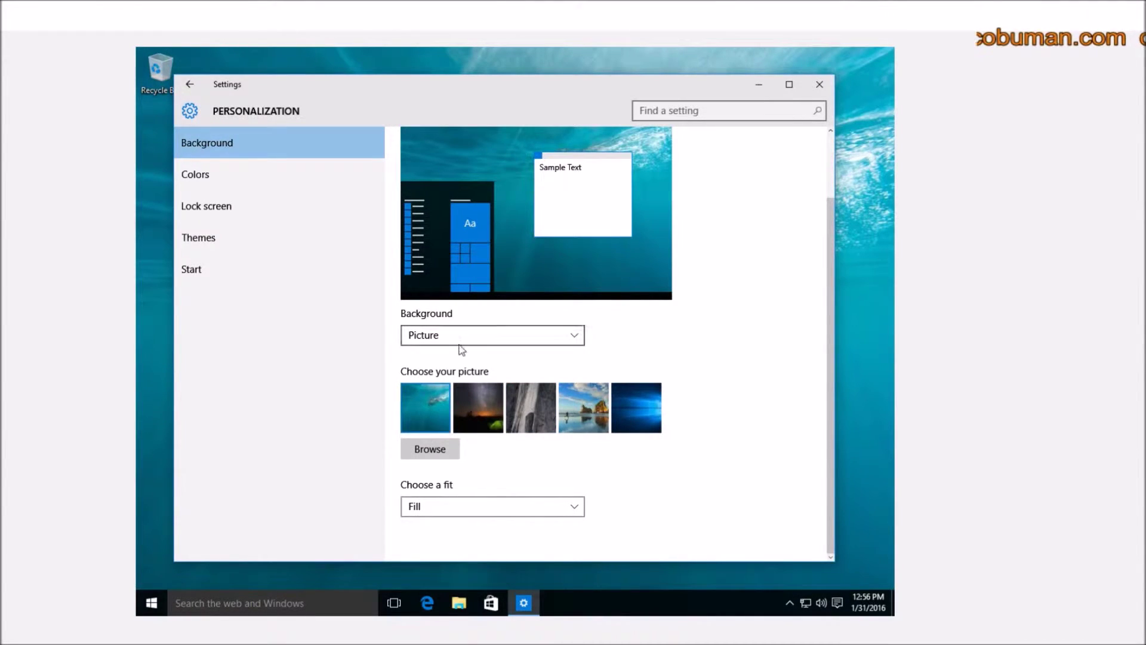
{"action": "left_click", "coordinate": [431, 453]}
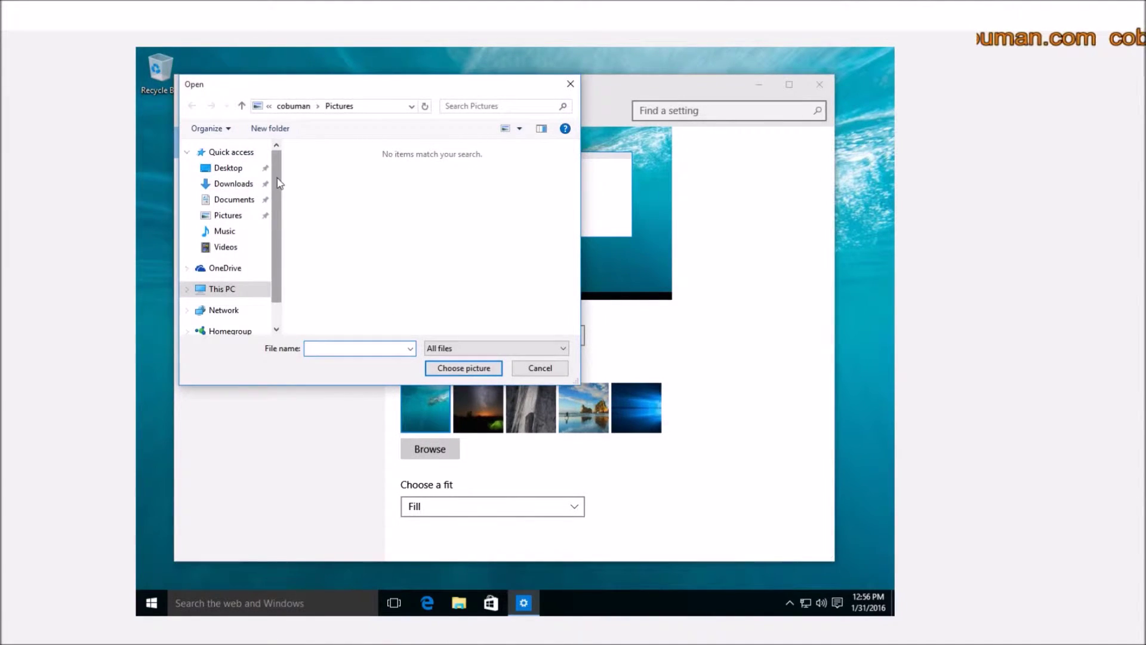
{"action": "mouse_move", "coordinate": [274, 179]}
{"action": "left_mouse_down"}
{"action": "mouse_move", "coordinate": [272, 231]}
{"action": "mouse_move", "coordinate": [285, 173]}
{"action": "left_mouse_up"}
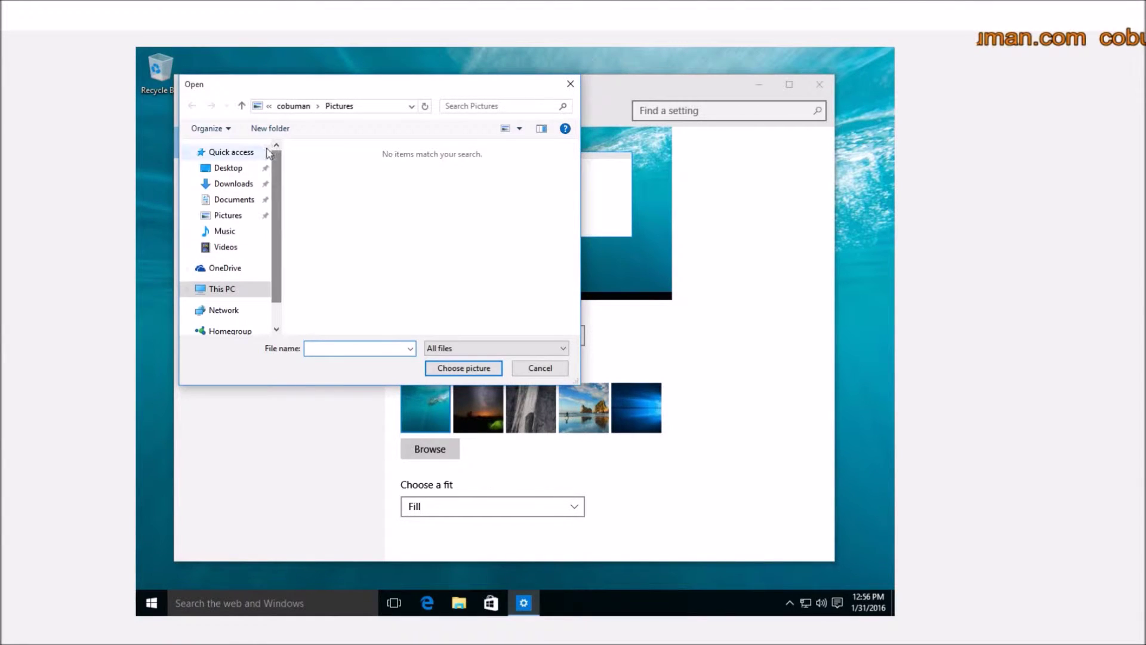
{"action": "left_click", "coordinate": [225, 171]}
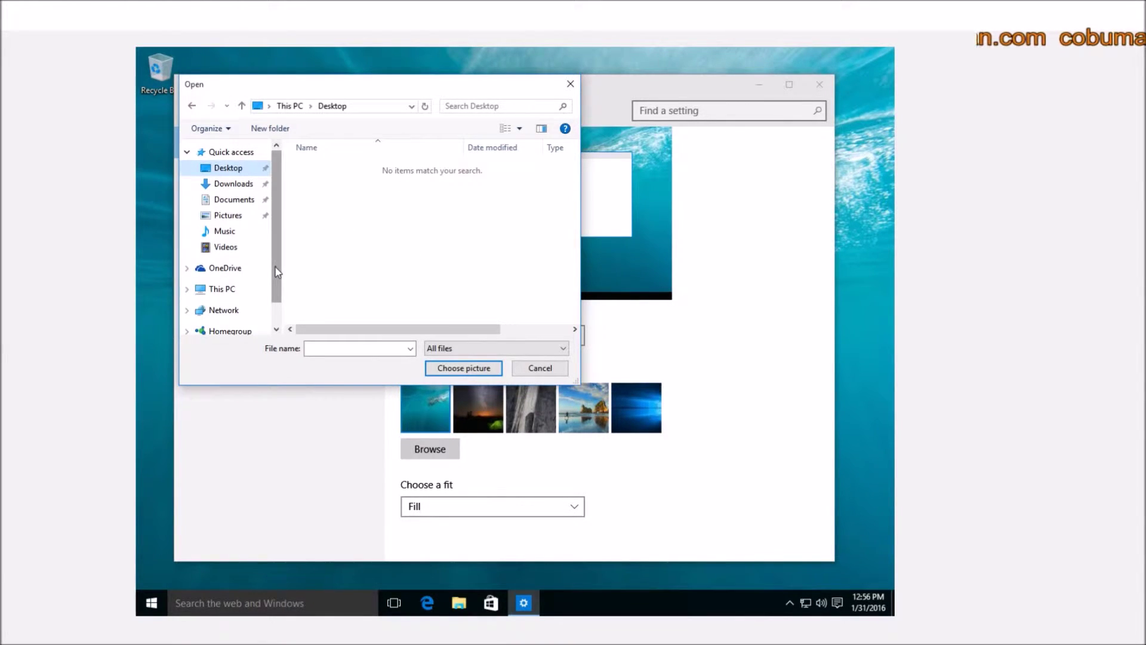
{"action": "left_click_drag", "start_coordinate": [276, 270], "coordinate": [274, 293]}
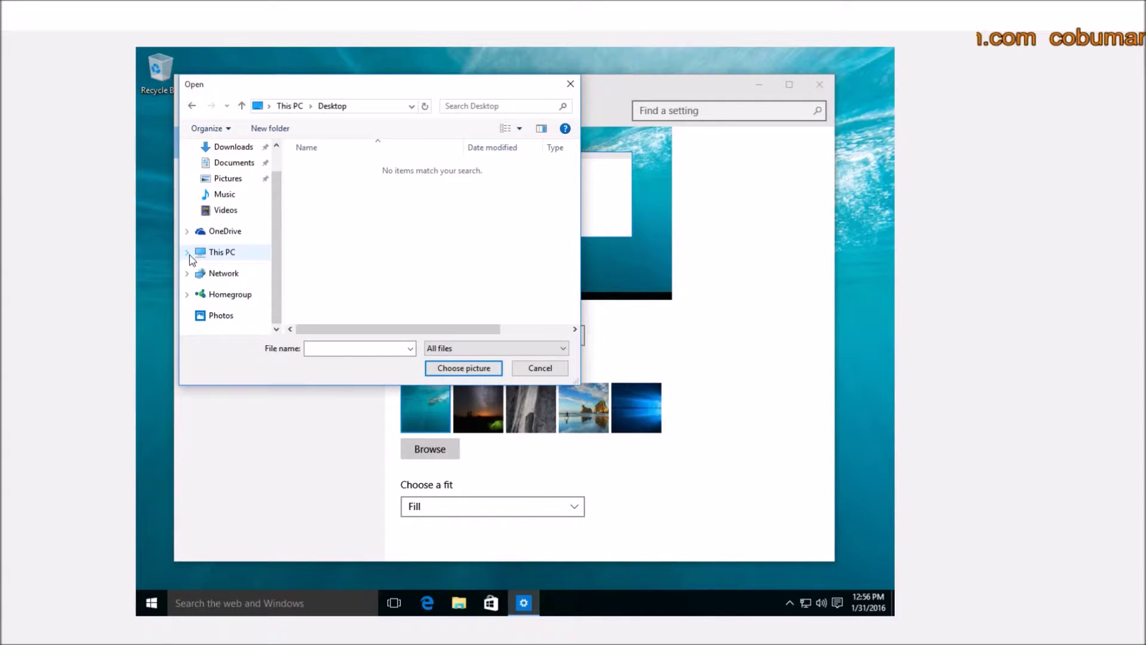
{"action": "left_click_drag", "start_coordinate": [278, 242], "coordinate": [271, 226]}
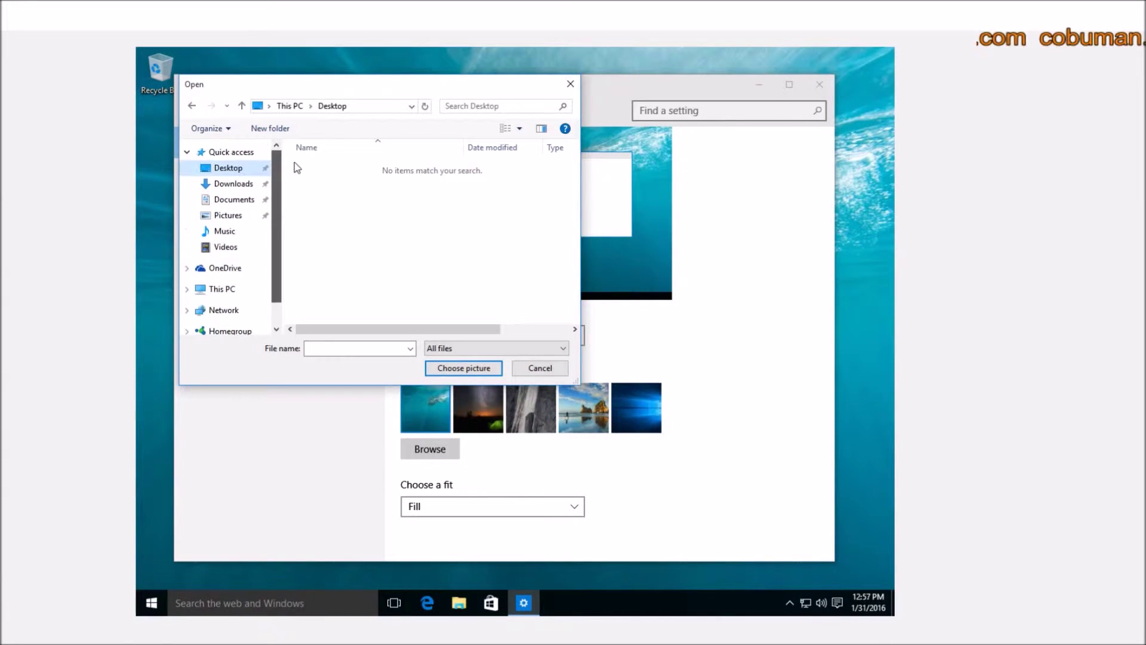
{"action": "left_click", "coordinate": [217, 293]}
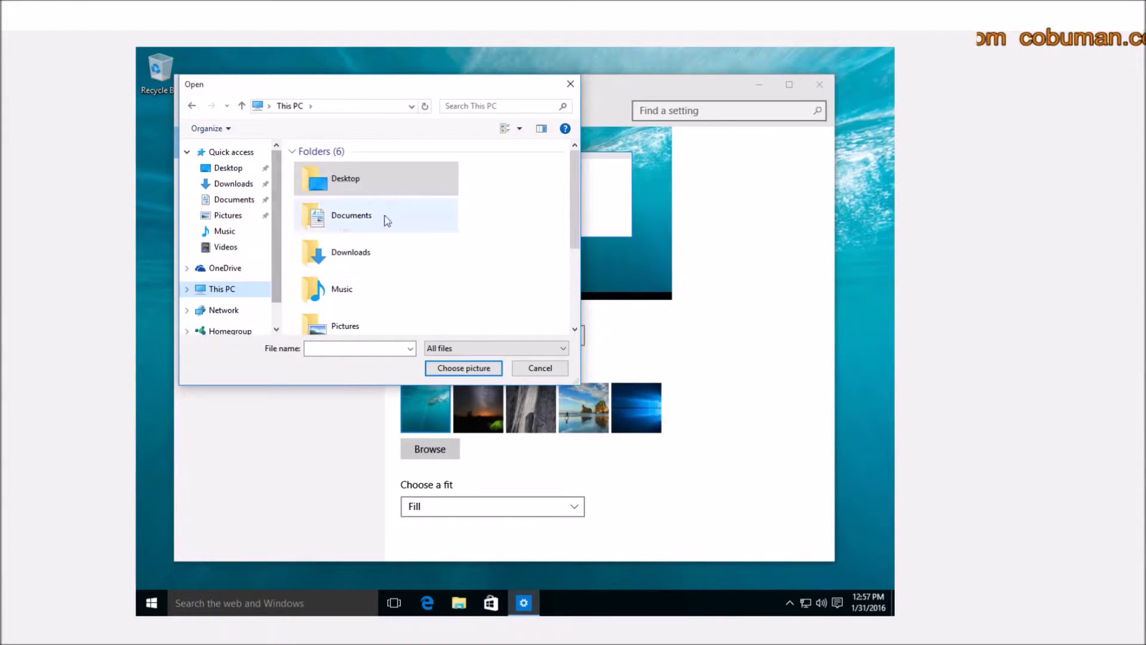
{"action": "left_click_drag", "start_coordinate": [570, 182], "coordinate": [577, 274]}
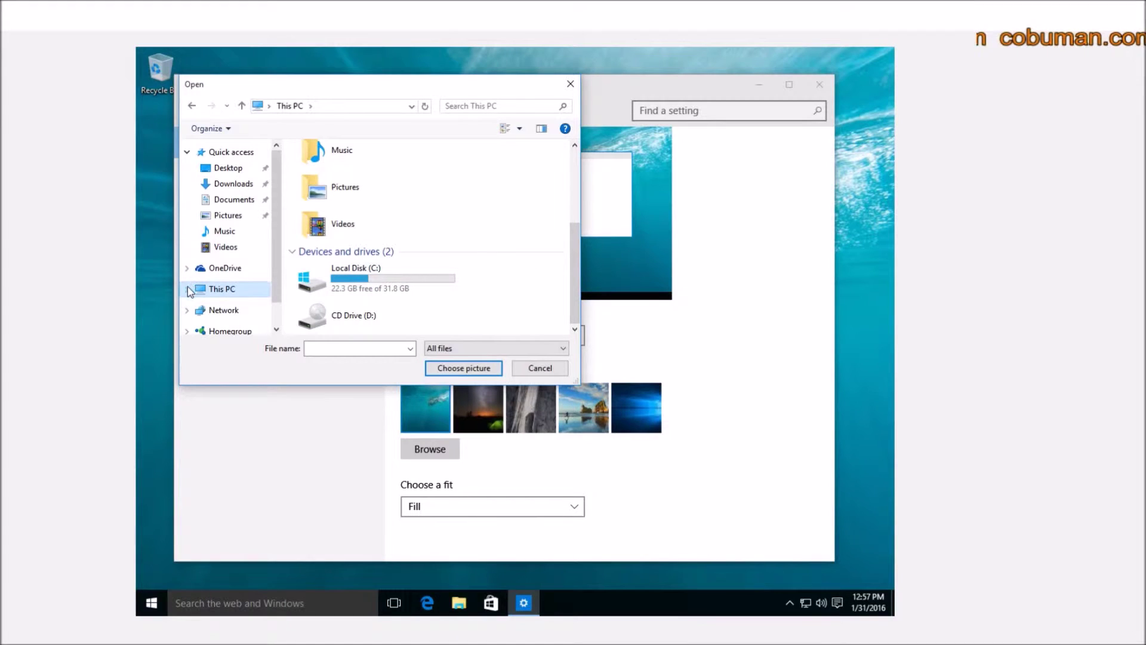
{"action": "double_click", "coordinate": [365, 278]}
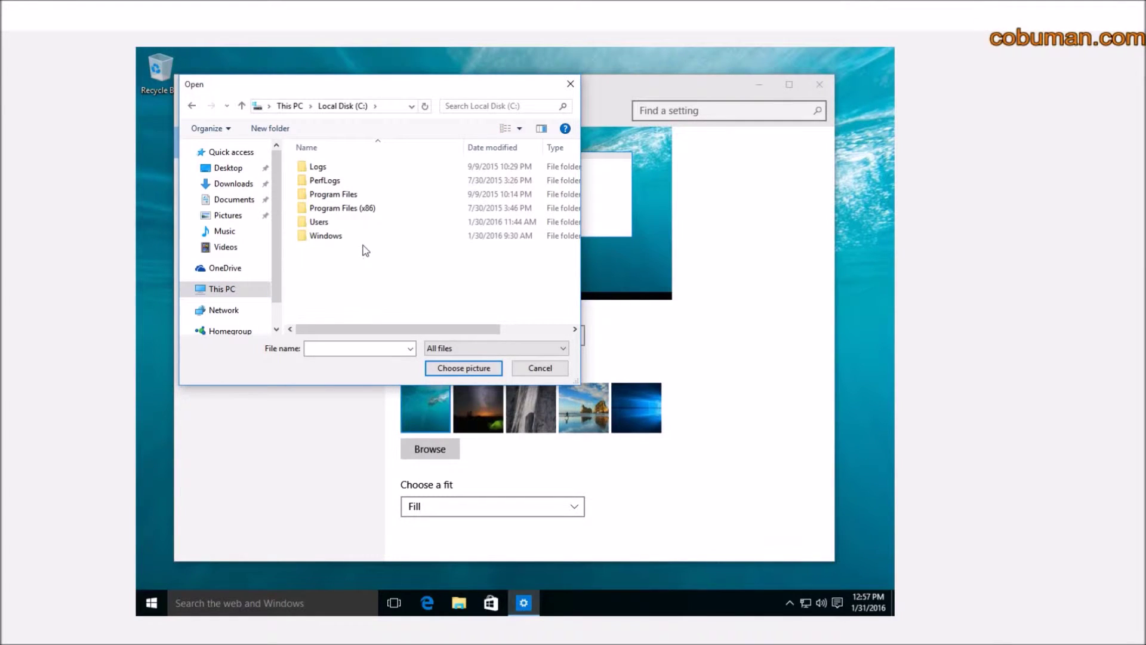
{"action": "left_click", "coordinate": [539, 368]}
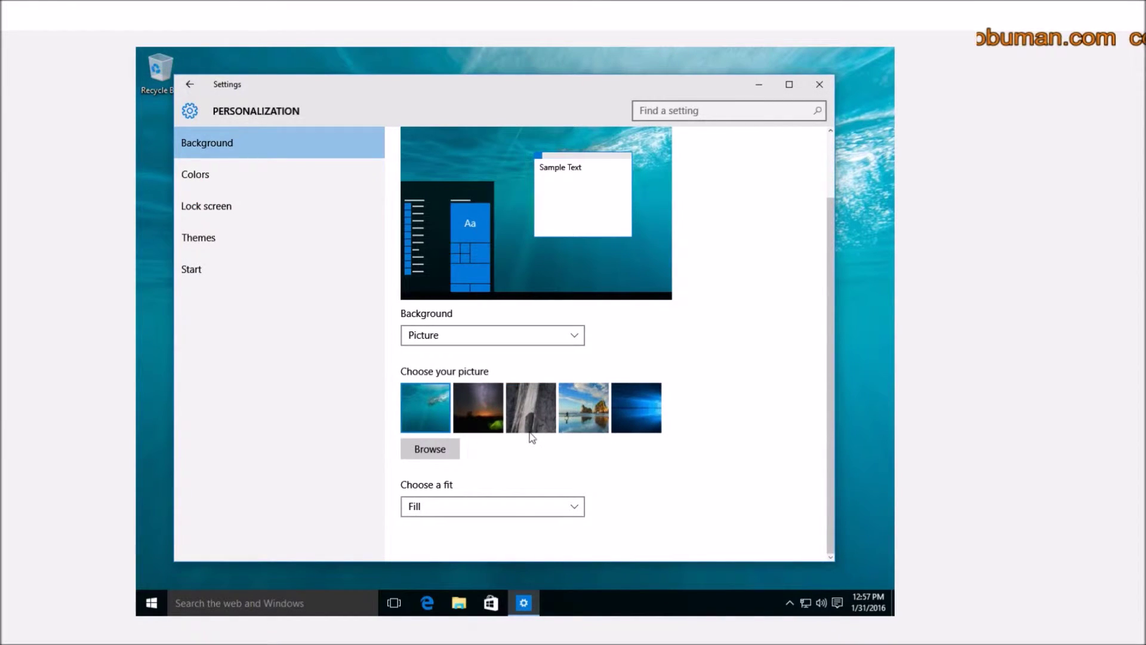
{"action": "left_click", "coordinate": [517, 513]}
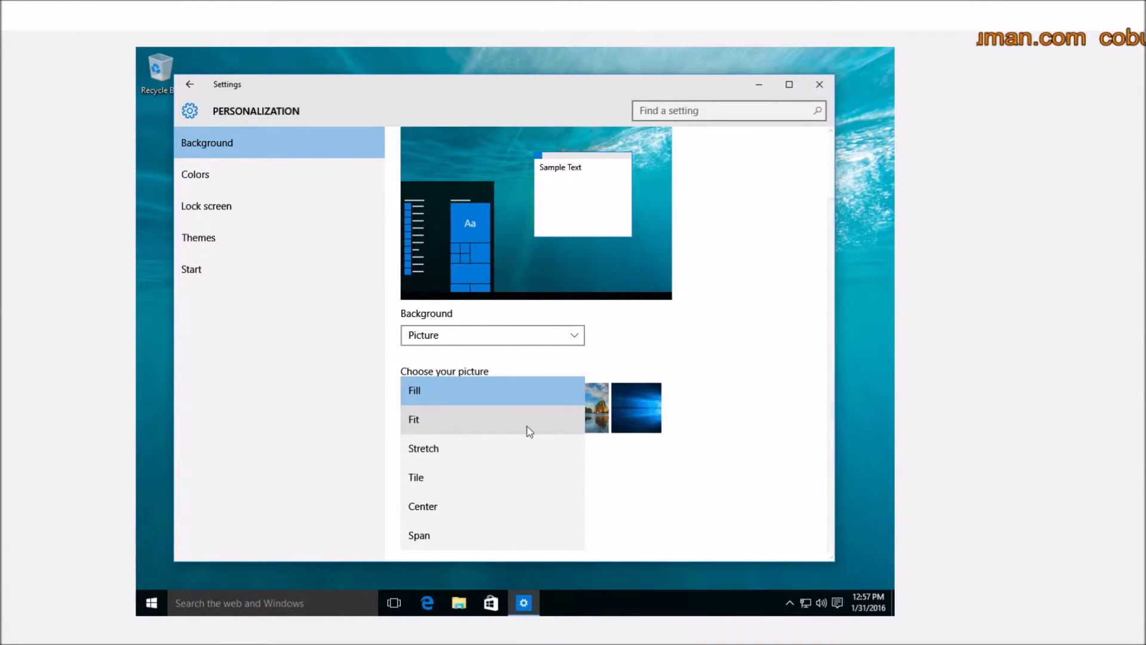
{"action": "left_click", "coordinate": [686, 495]}
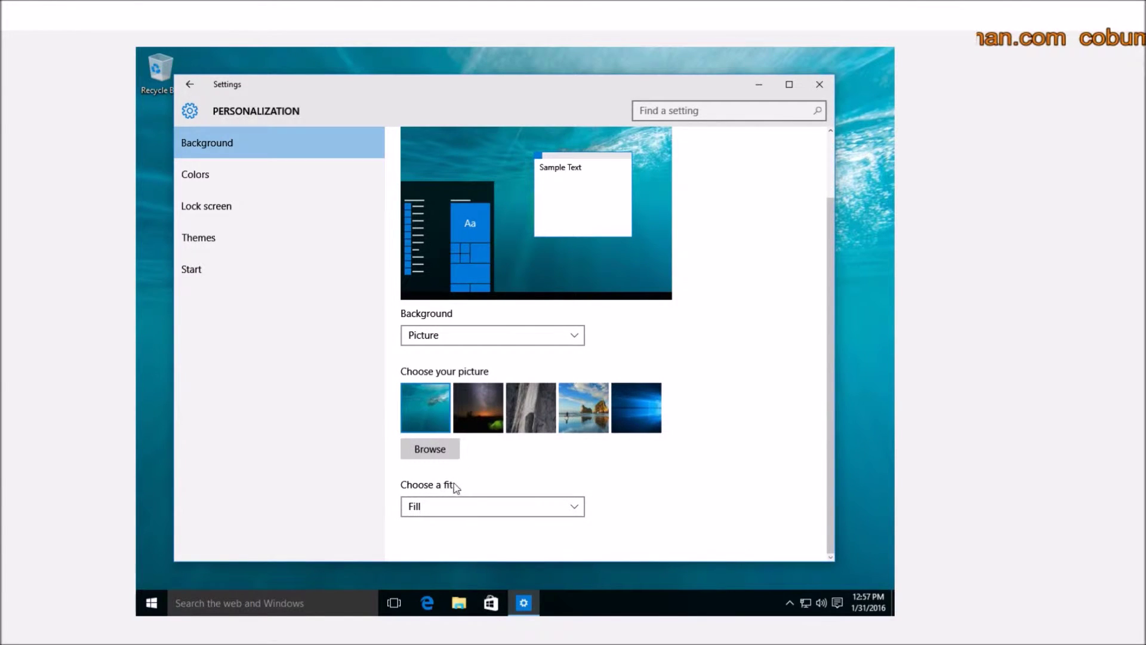
{"action": "left_click", "coordinate": [454, 507]}
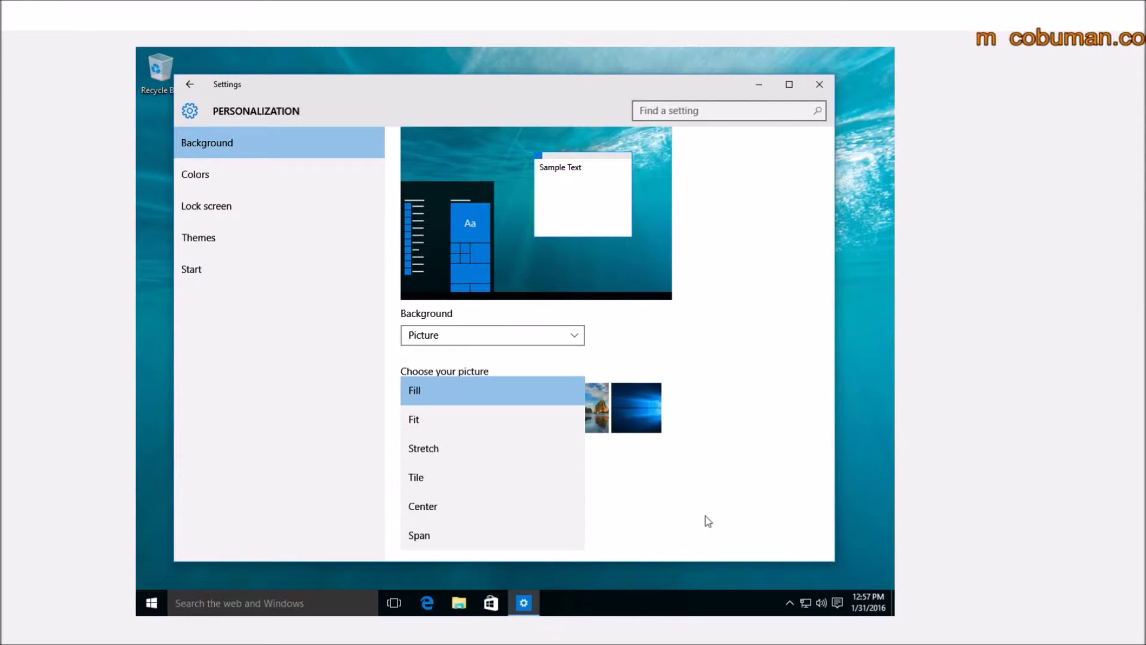
{"action": "left_click", "coordinate": [467, 458]}
{"action": "left_click", "coordinate": [545, 507]}
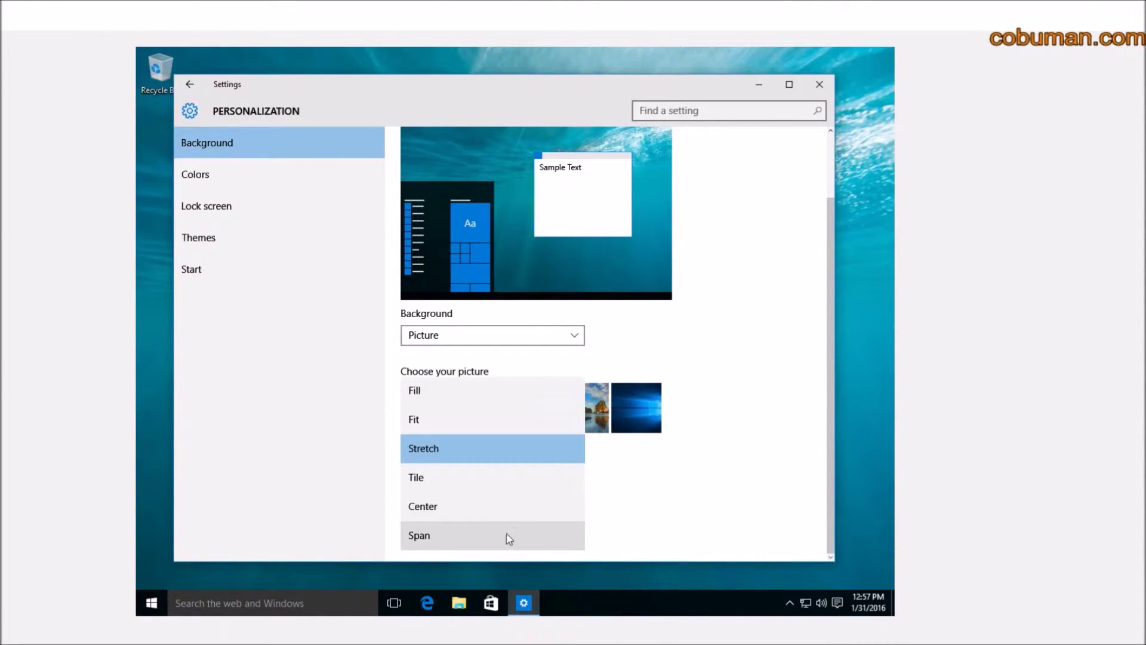
{"action": "left_click", "coordinate": [505, 535]}
{"action": "left_click", "coordinate": [528, 507]}
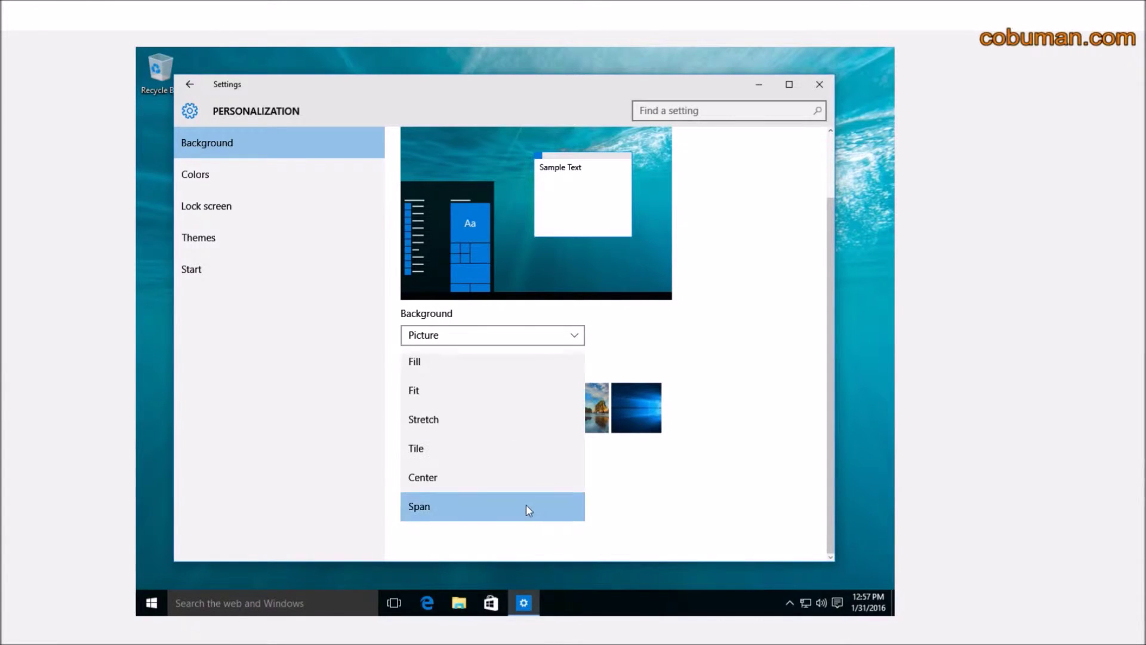
{"action": "left_click", "coordinate": [469, 447]}
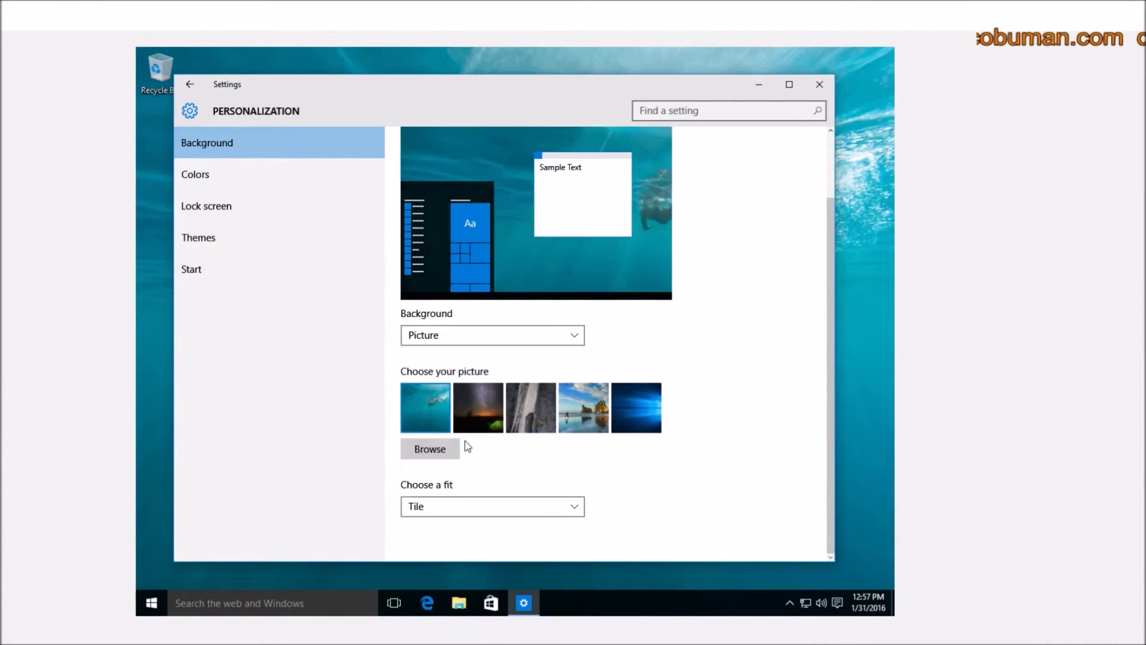
{"action": "left_click", "coordinate": [516, 507]}
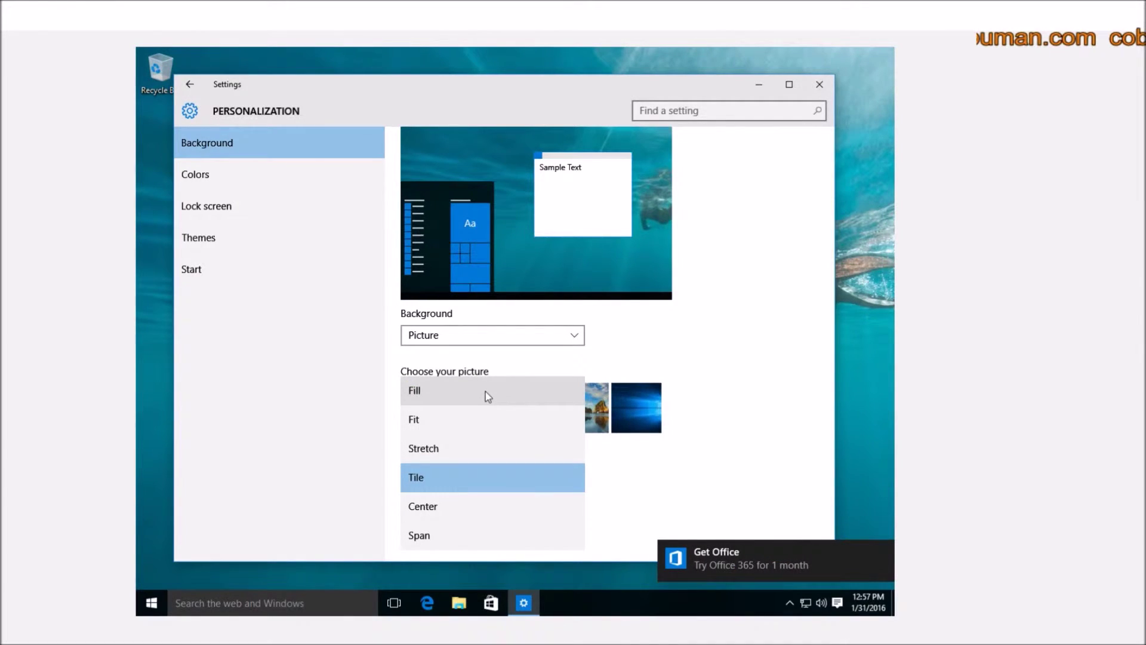
{"action": "left_click", "coordinate": [439, 398]}
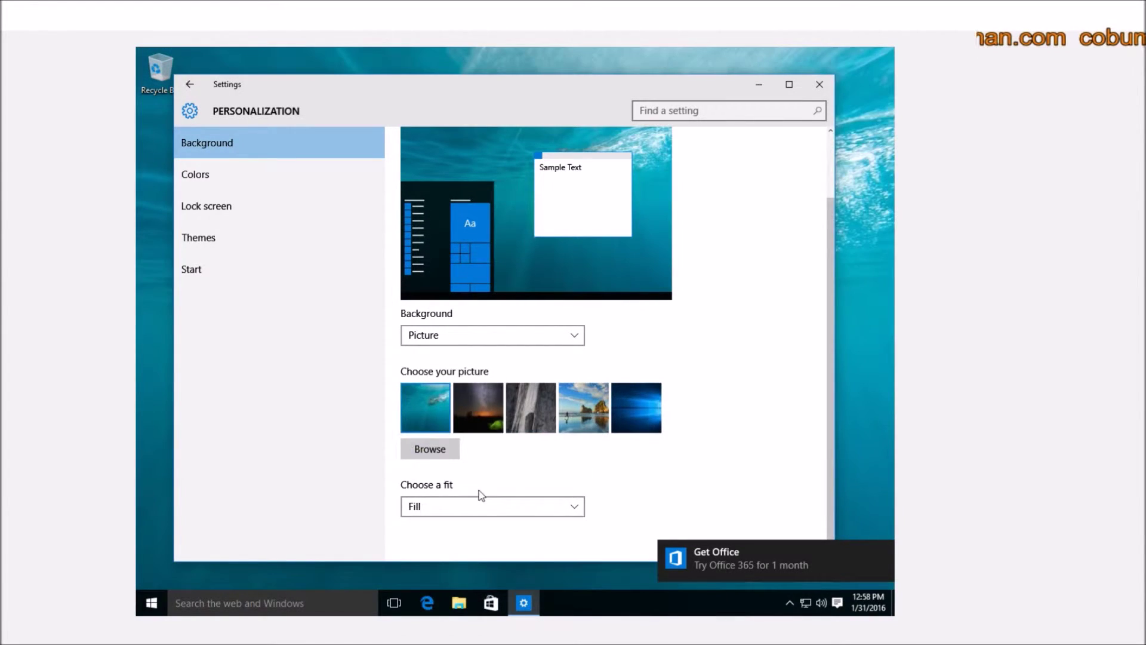
{"action": "left_click", "coordinate": [461, 505]}
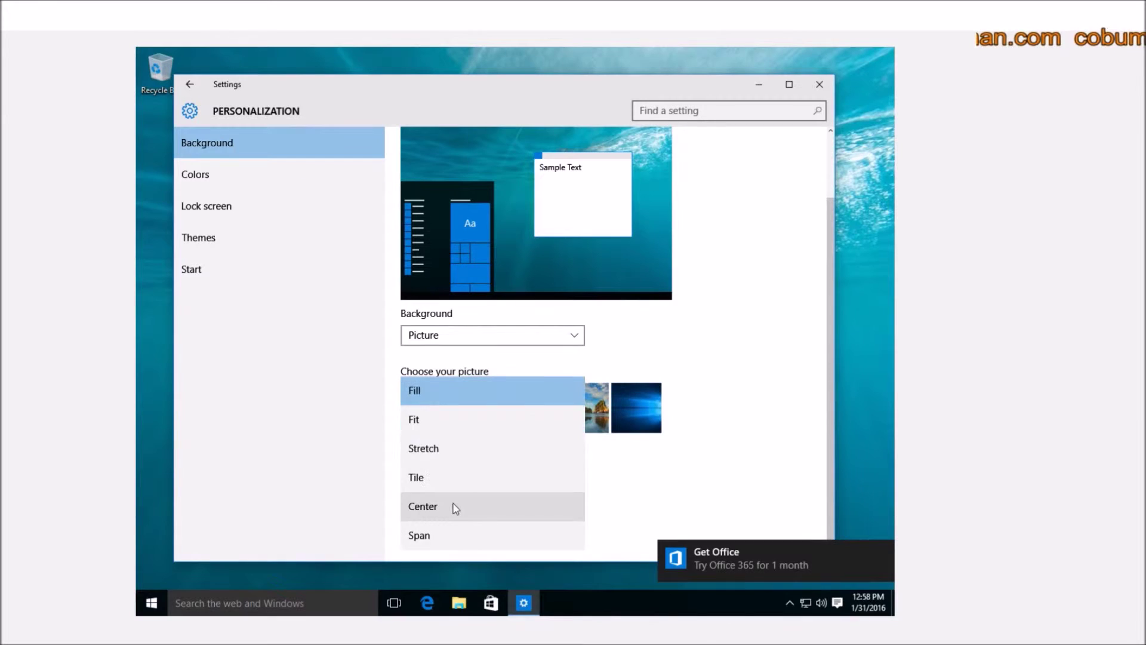
{"action": "left_click", "coordinate": [513, 392]}
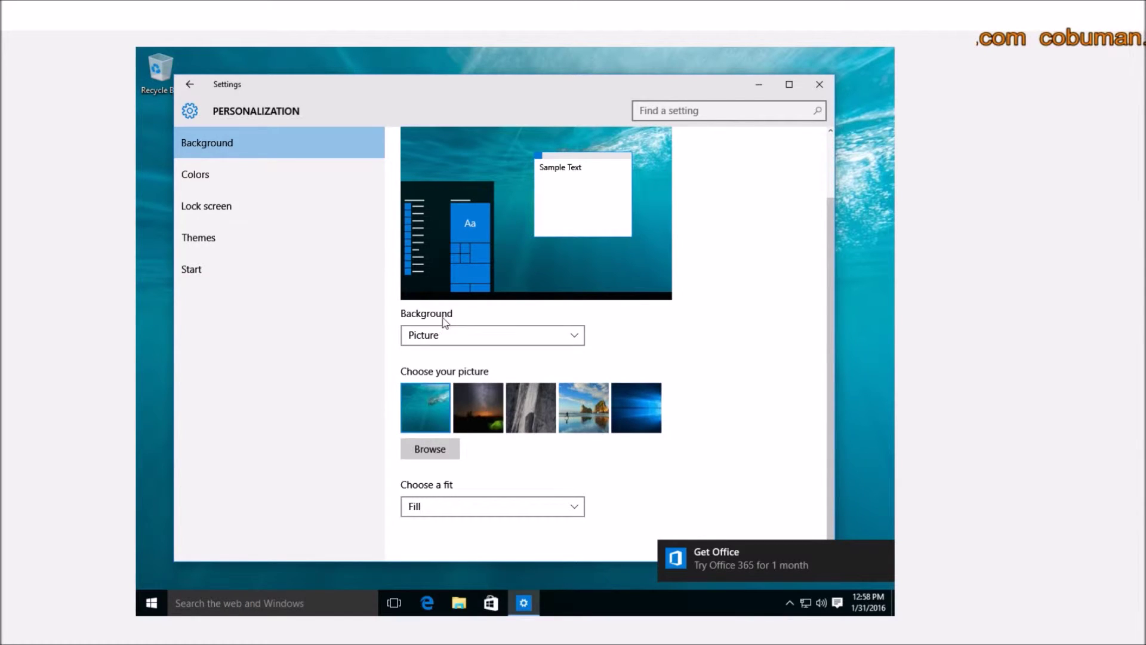
Step: Switch the background type to Solid color and try teal, blue-violet, orange and red
{"action": "left_click", "coordinate": [440, 335]}
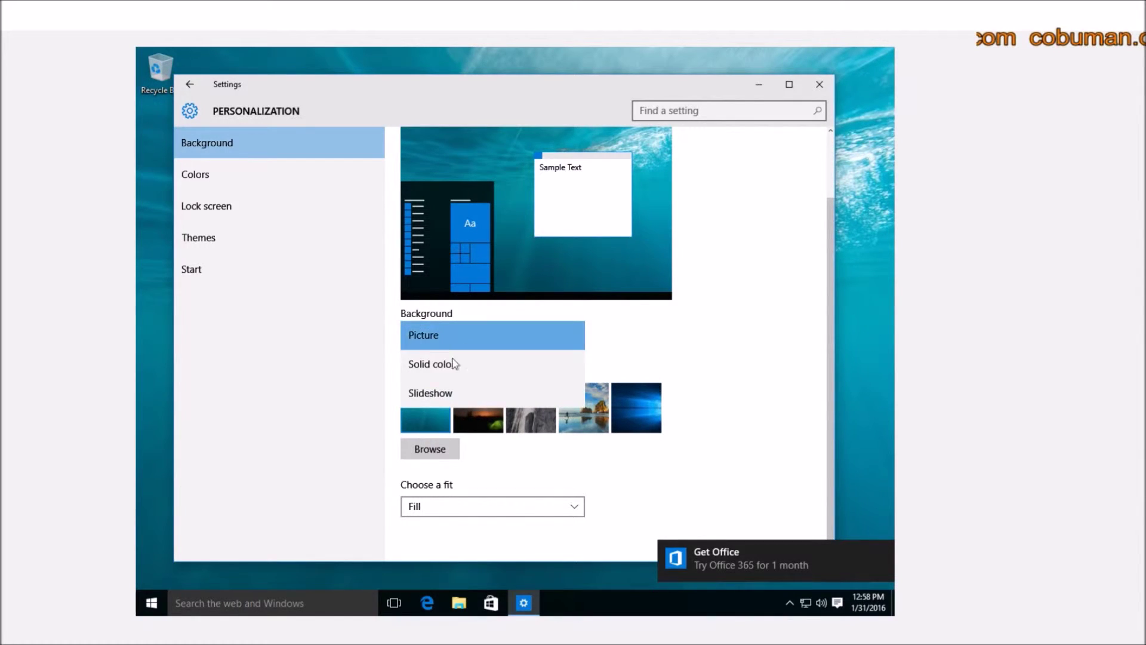
{"action": "left_click", "coordinate": [645, 338]}
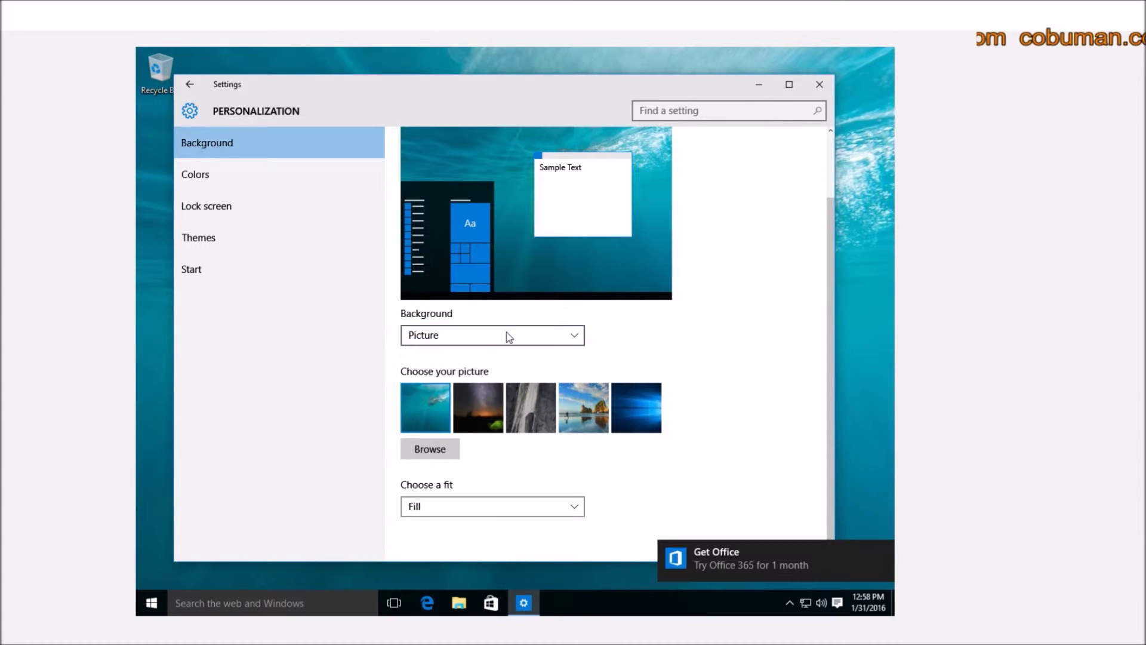
{"action": "left_click", "coordinate": [452, 338]}
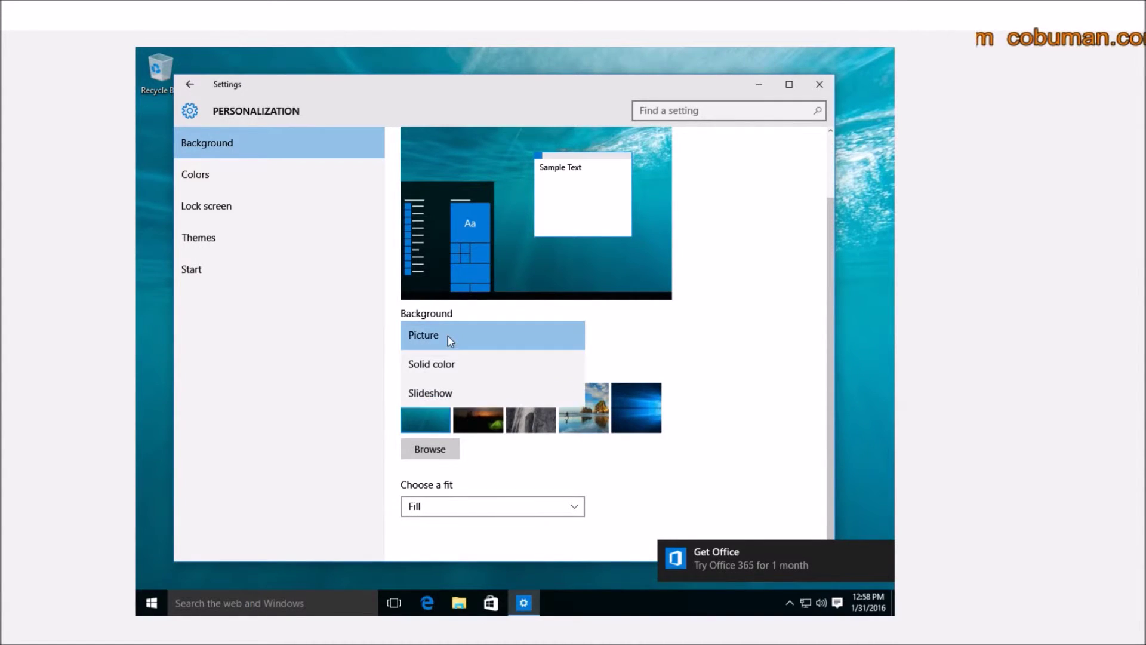
{"action": "left_click", "coordinate": [428, 370]}
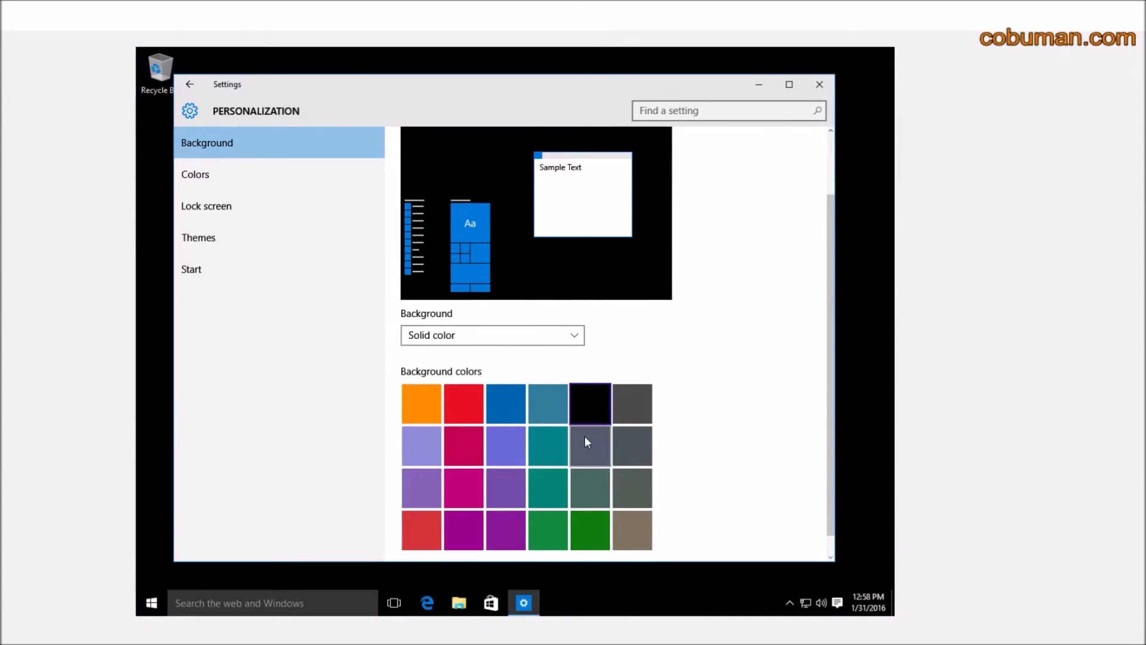
{"action": "scroll", "coordinate": [586, 438], "scroll_direction": "down", "scroll_amount": 1}
{"action": "left_click", "coordinate": [533, 454]}
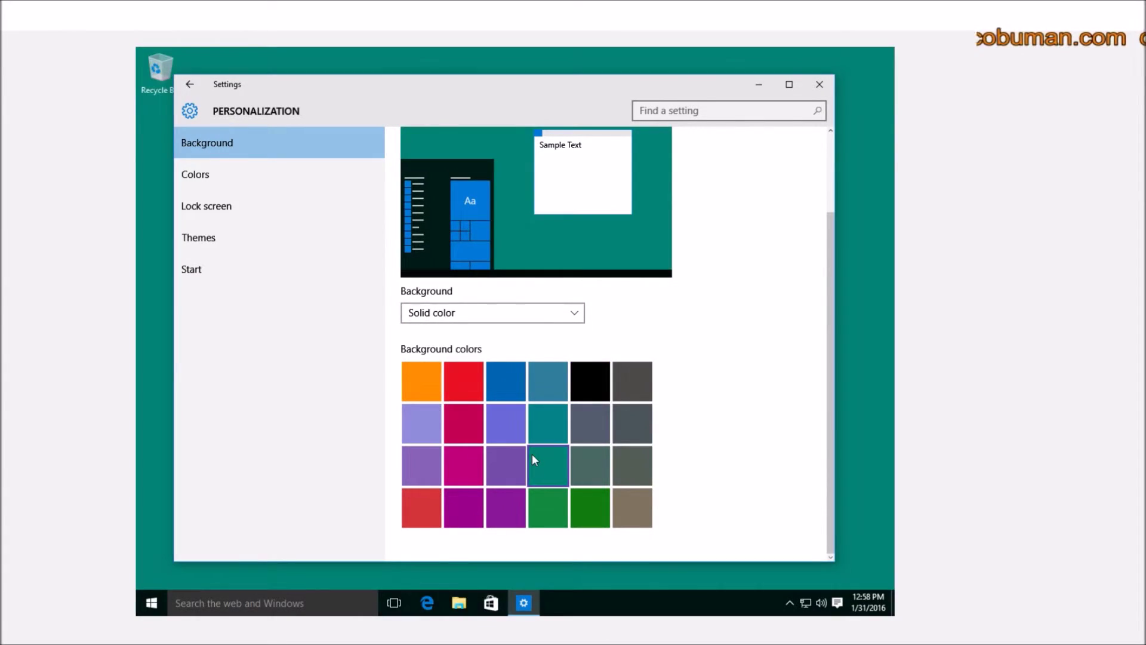
{"action": "left_click", "coordinate": [491, 424]}
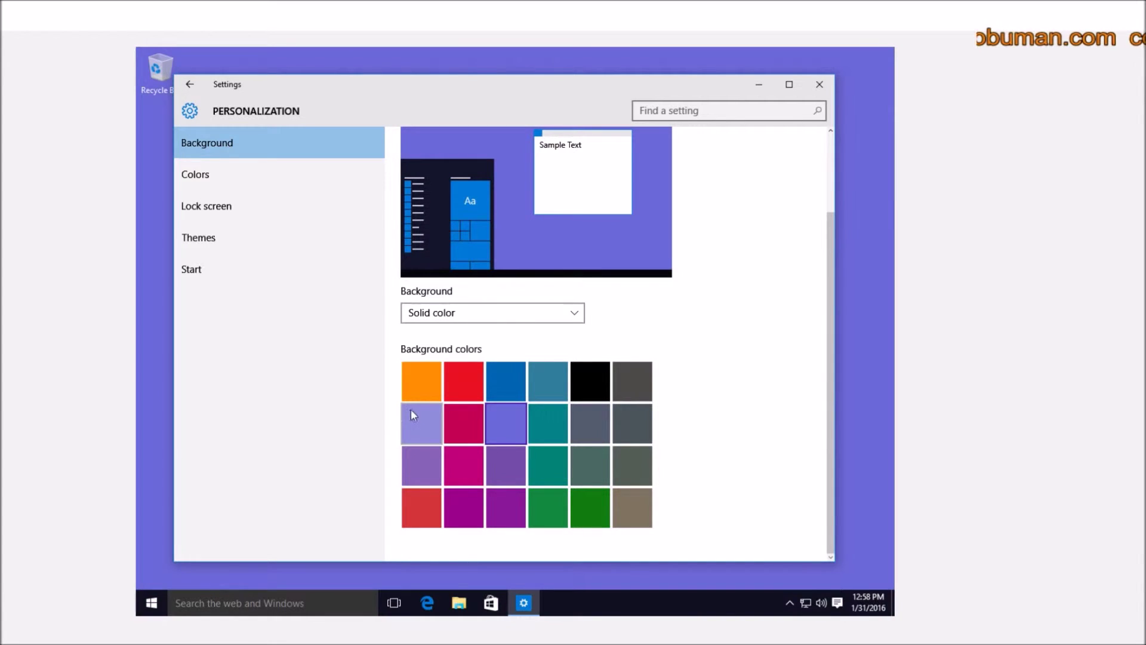
{"action": "left_click", "coordinate": [428, 388]}
{"action": "left_click", "coordinate": [464, 385]}
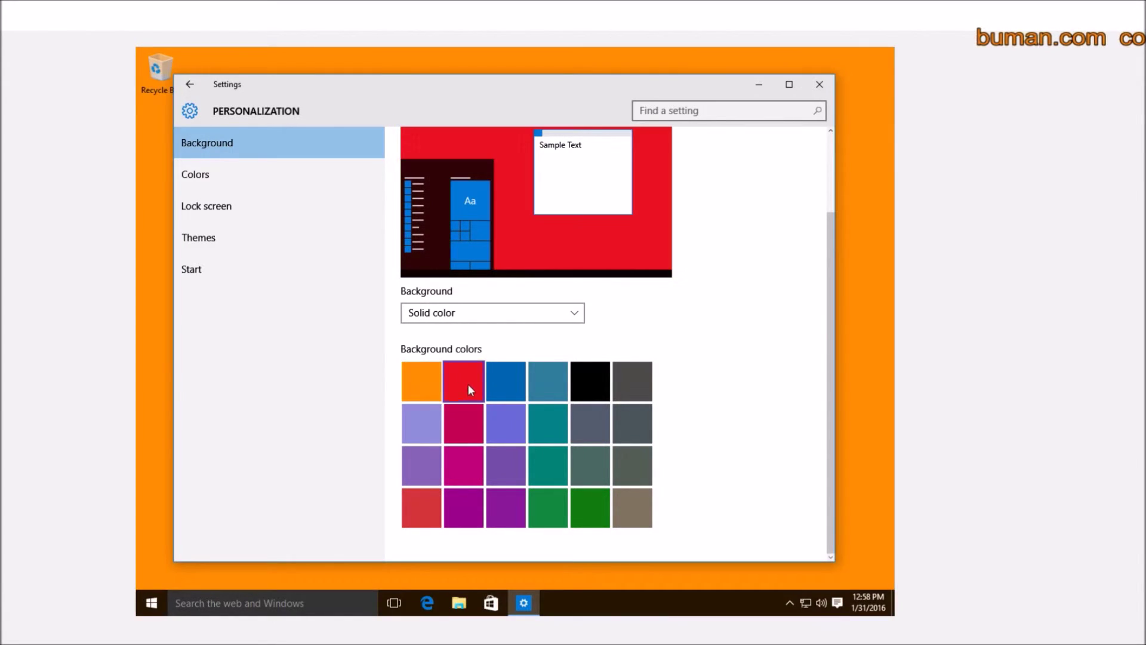
Step: Try black, dark grey, taupe, green, purple and blue, then switch to a Pictures-album Slideshow
{"action": "left_click", "coordinate": [608, 394]}
{"action": "left_click", "coordinate": [646, 391]}
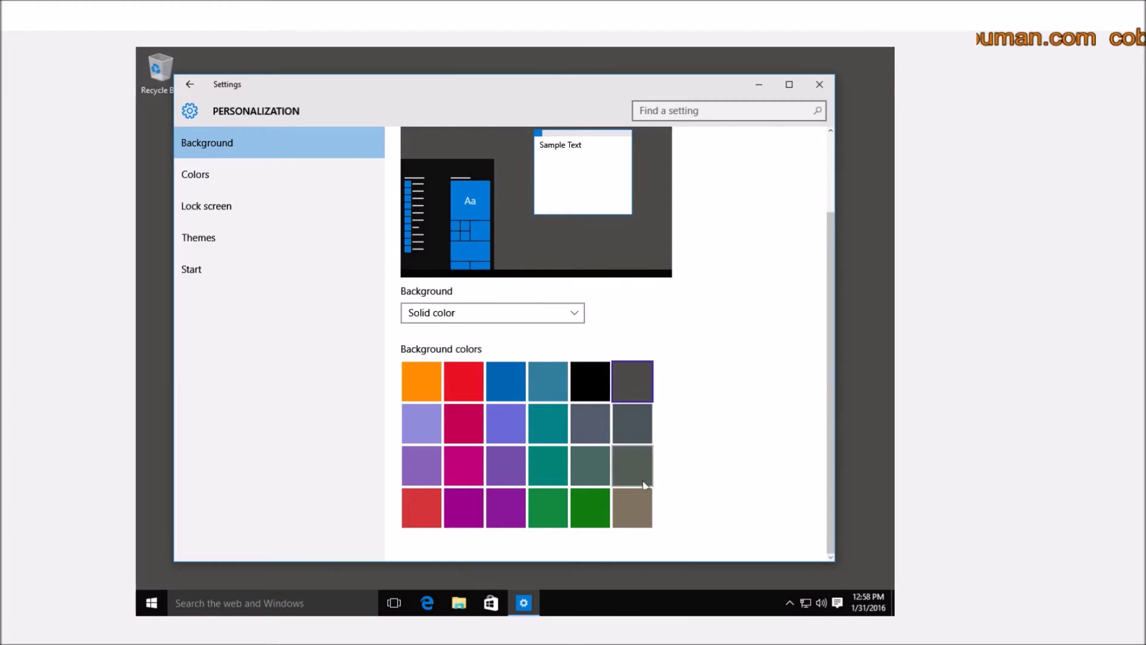
{"action": "left_click", "coordinate": [624, 496]}
{"action": "left_click", "coordinate": [589, 506]}
{"action": "left_click", "coordinate": [463, 508]}
{"action": "left_click", "coordinate": [505, 423]}
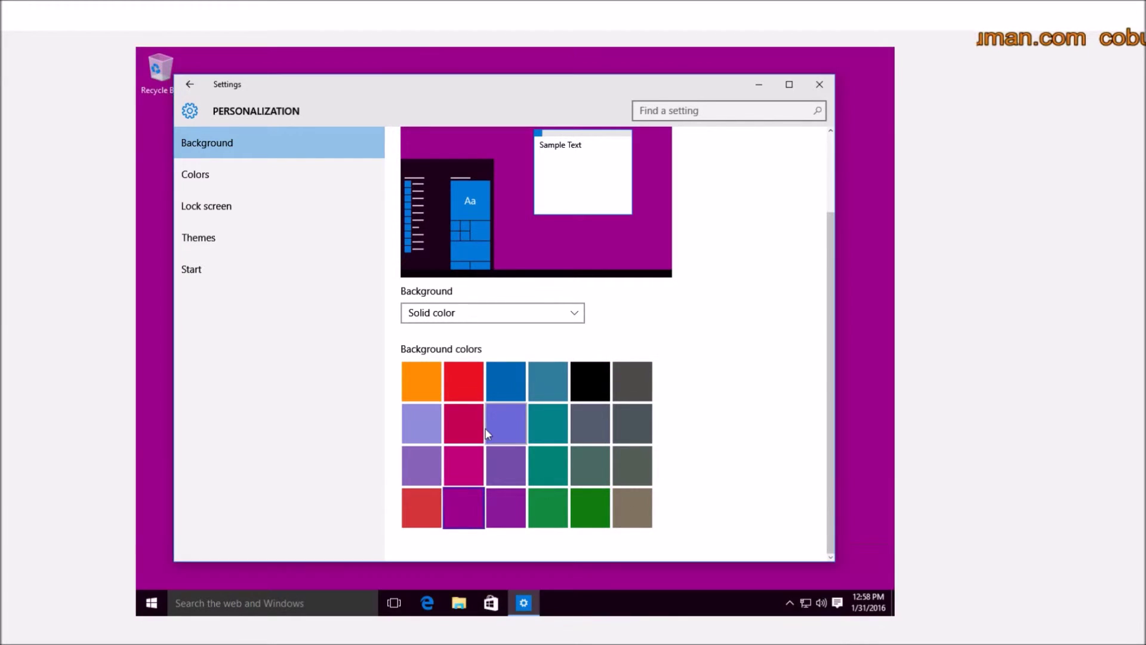
{"action": "left_click", "coordinate": [506, 370]}
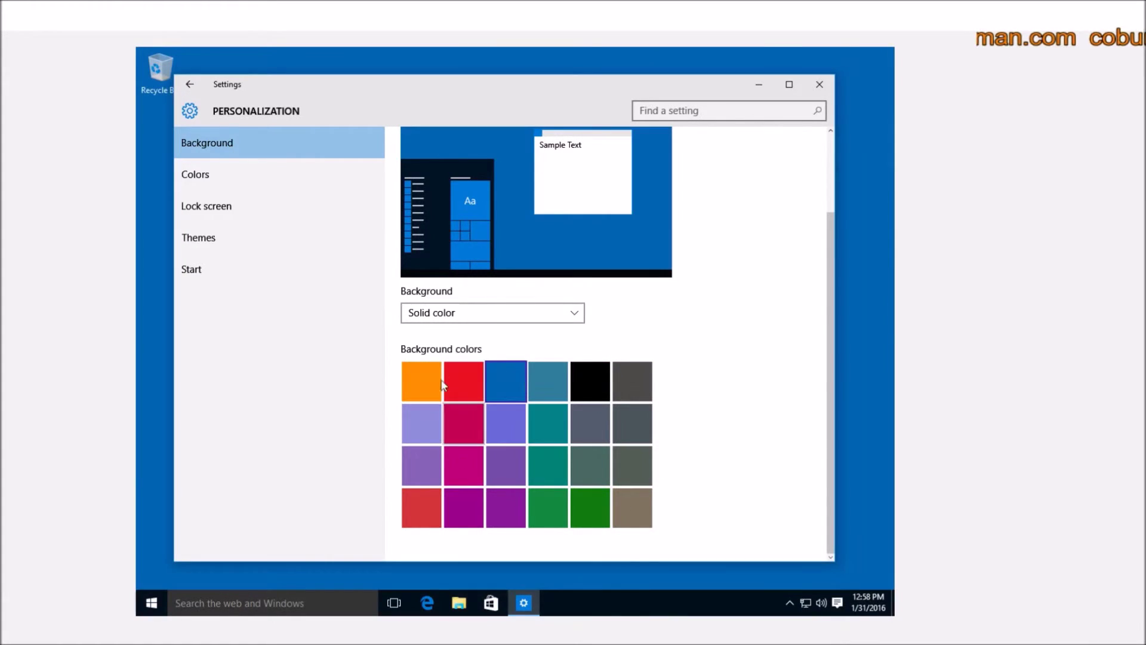
{"action": "left_click", "coordinate": [483, 313]}
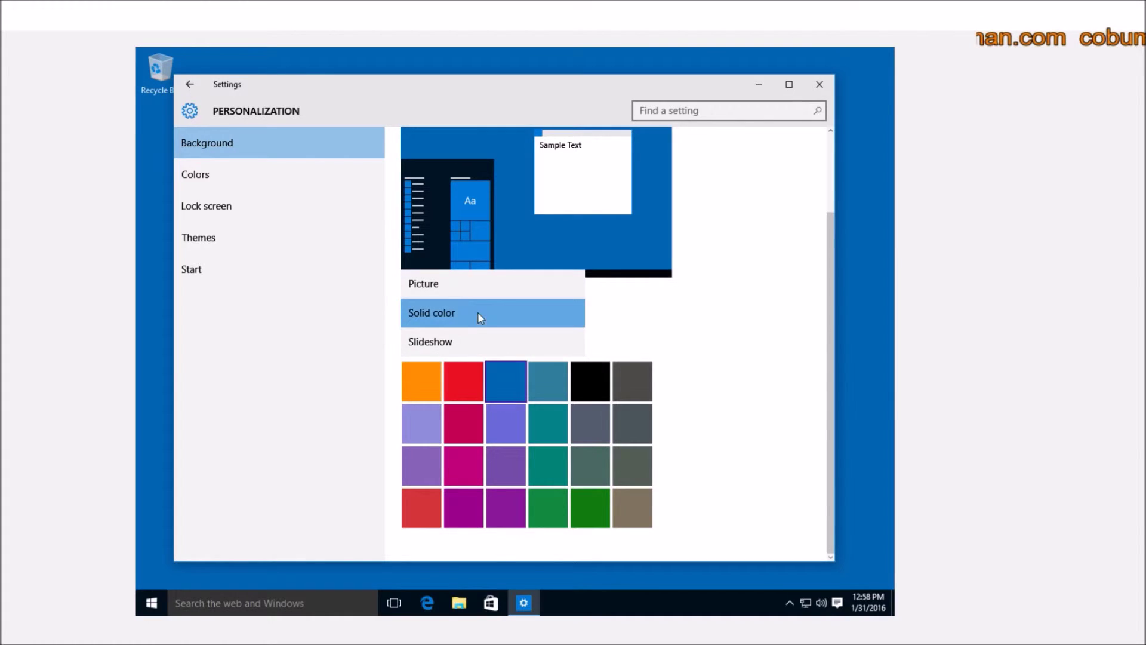
{"action": "left_click", "coordinate": [440, 348]}
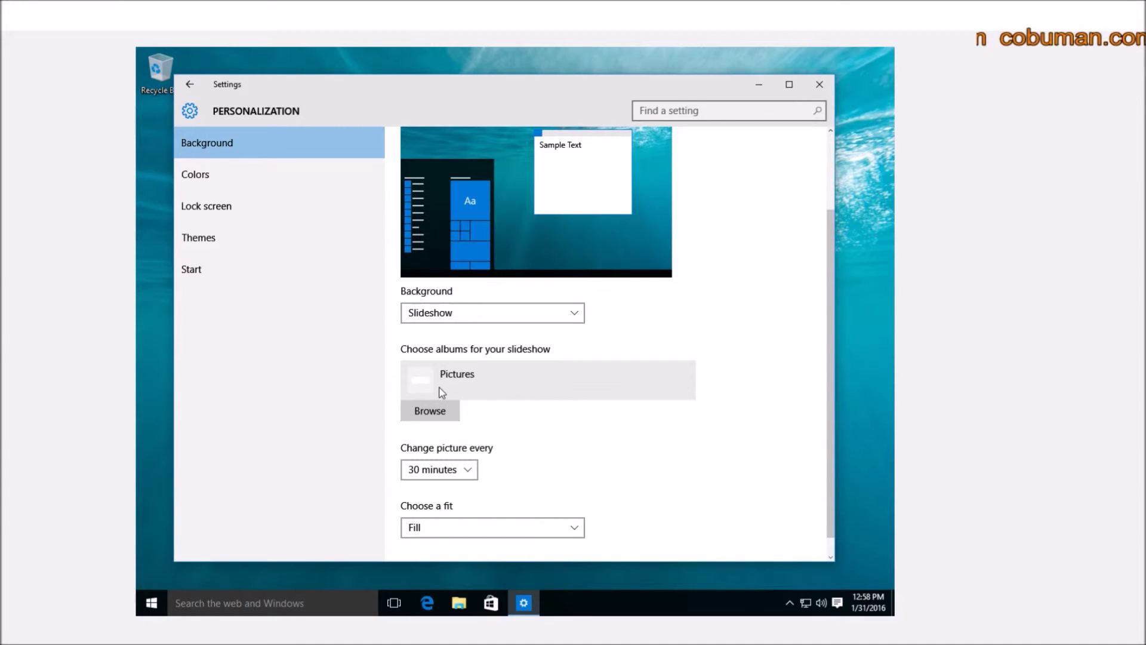
{"action": "left_click", "coordinate": [418, 413]}
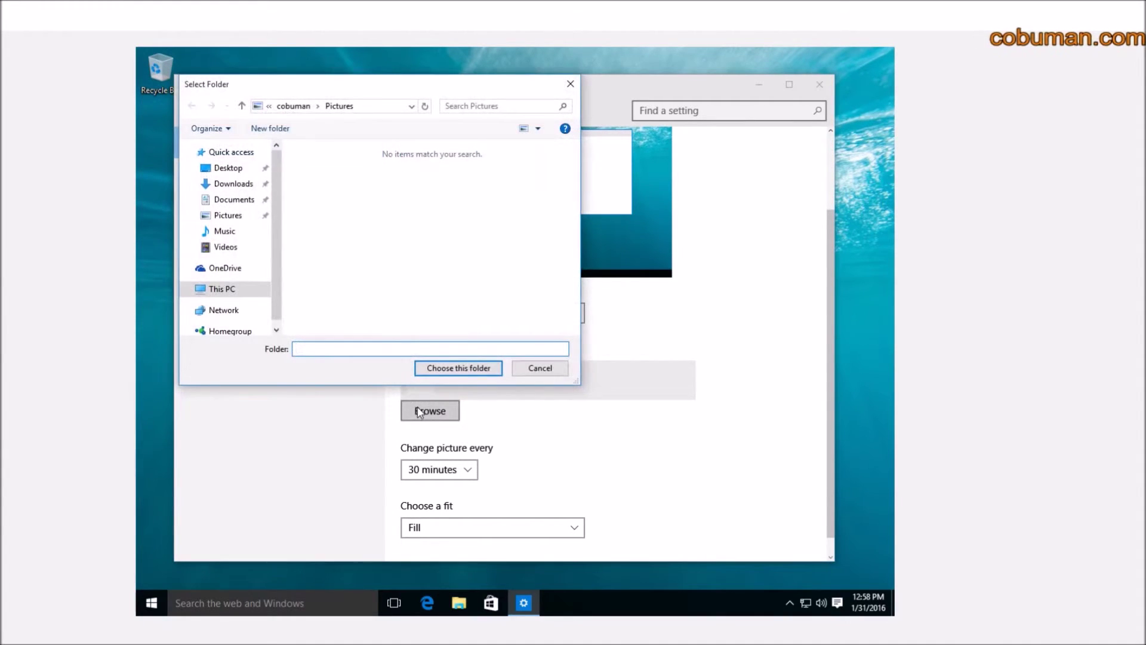
{"action": "scroll", "coordinate": [276, 220], "scroll_direction": "down", "scroll_amount": 1}
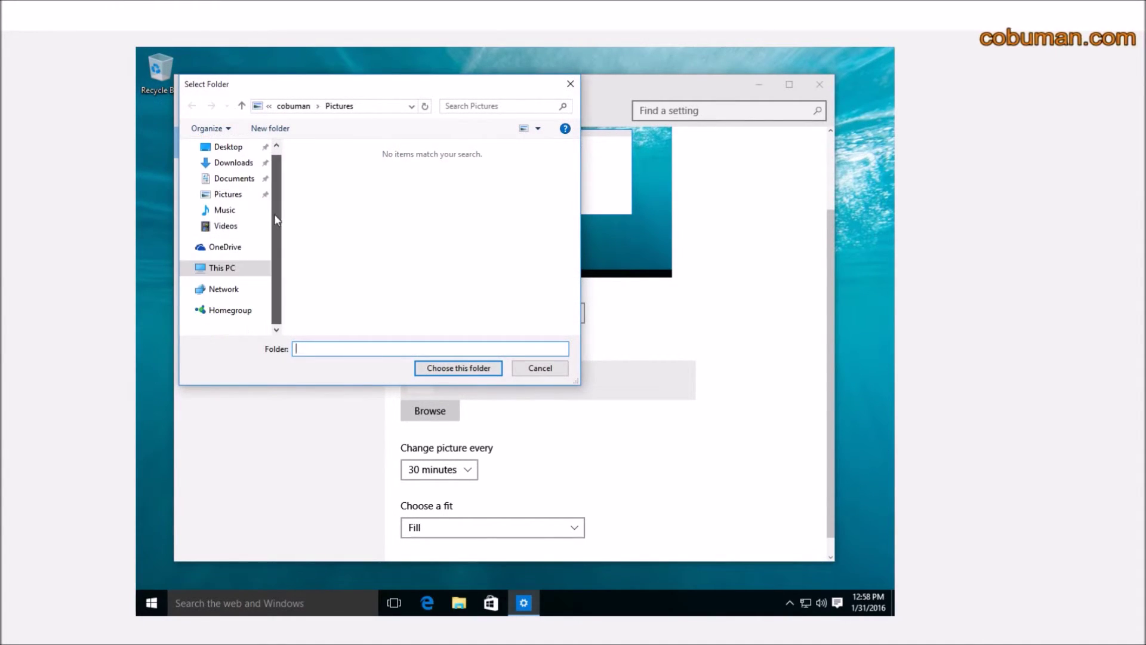
{"action": "scroll", "coordinate": [275, 216], "scroll_direction": "up", "scroll_amount": 1}
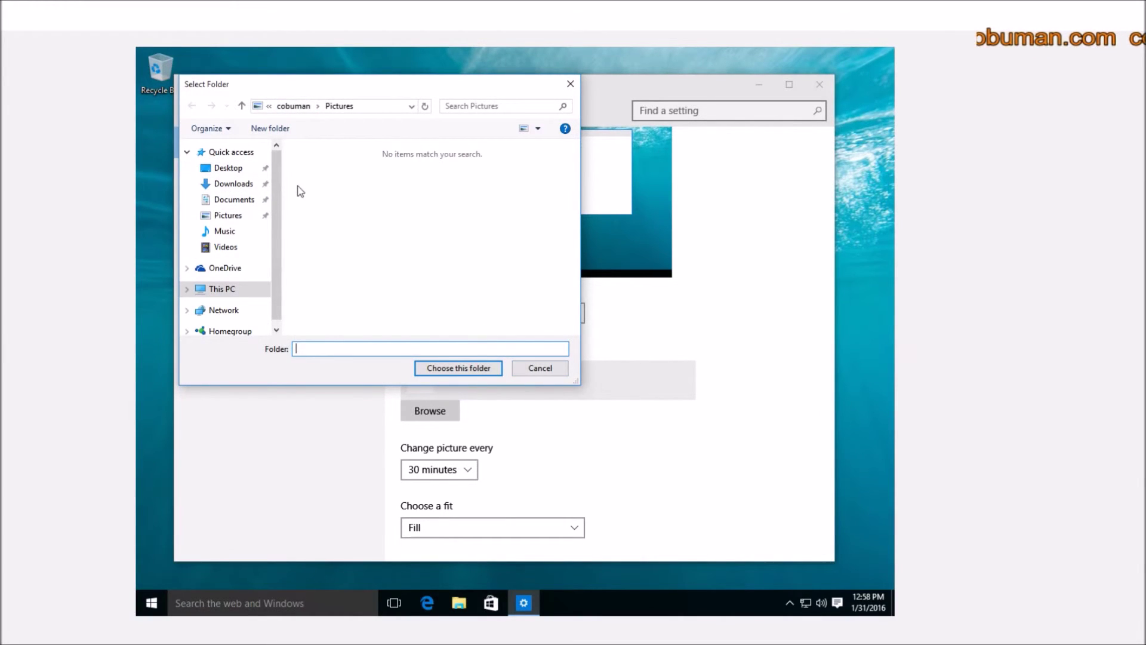
{"action": "left_click", "coordinate": [187, 289]}
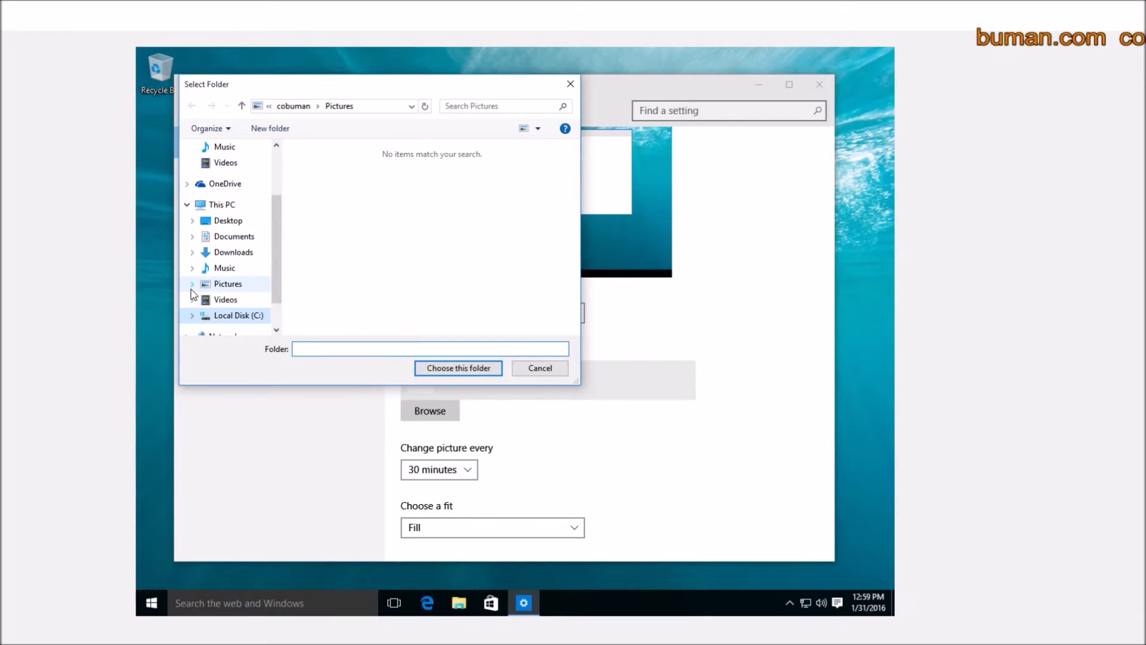
{"action": "scroll", "coordinate": [278, 242], "scroll_direction": "up", "scroll_amount": 2}
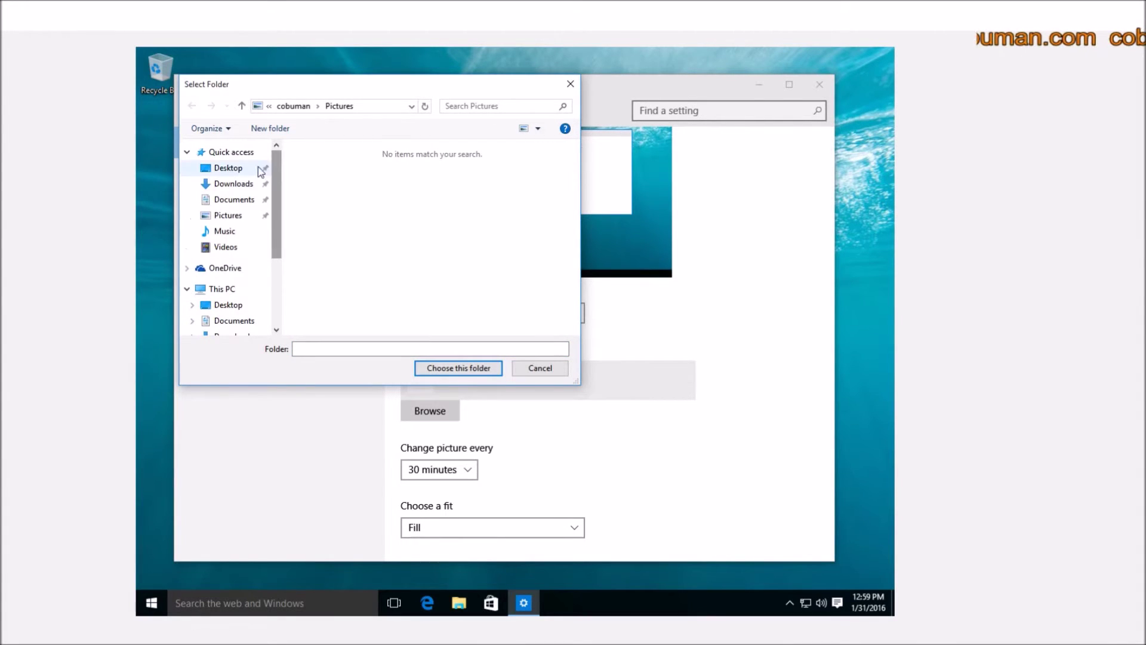
{"action": "left_click", "coordinate": [204, 171]}
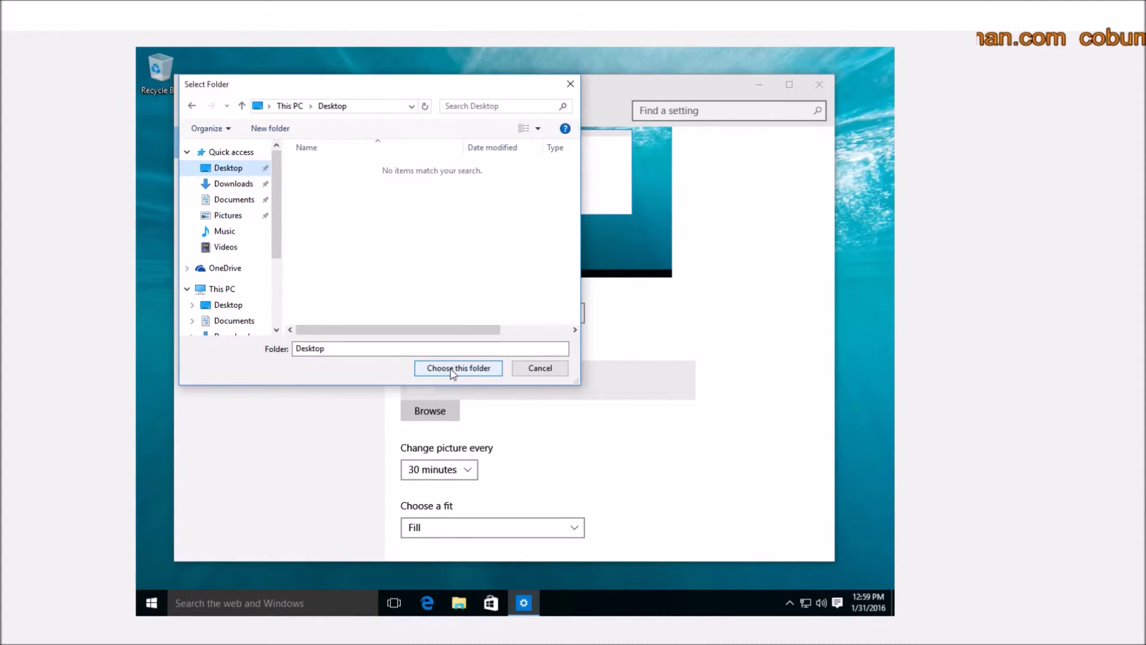
{"action": "left_click_drag", "start_coordinate": [276, 249], "coordinate": [281, 320]}
{"action": "left_click", "coordinate": [233, 263]}
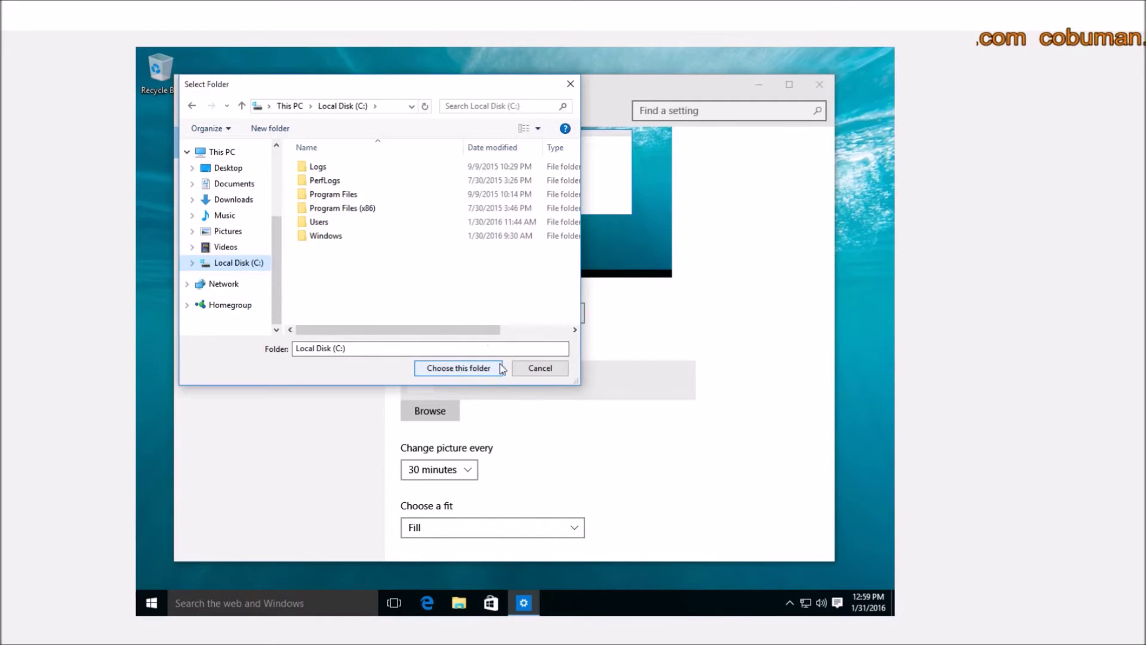
{"action": "left_click", "coordinate": [540, 370]}
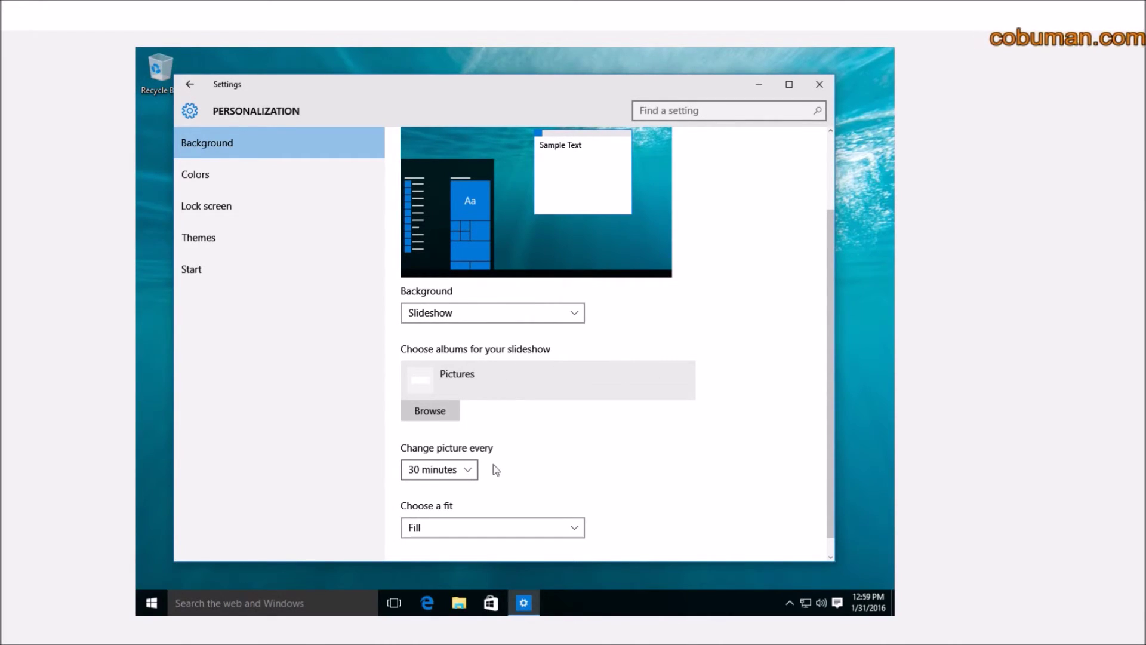
{"action": "scroll", "coordinate": [511, 453], "scroll_direction": "down", "scroll_amount": 1}
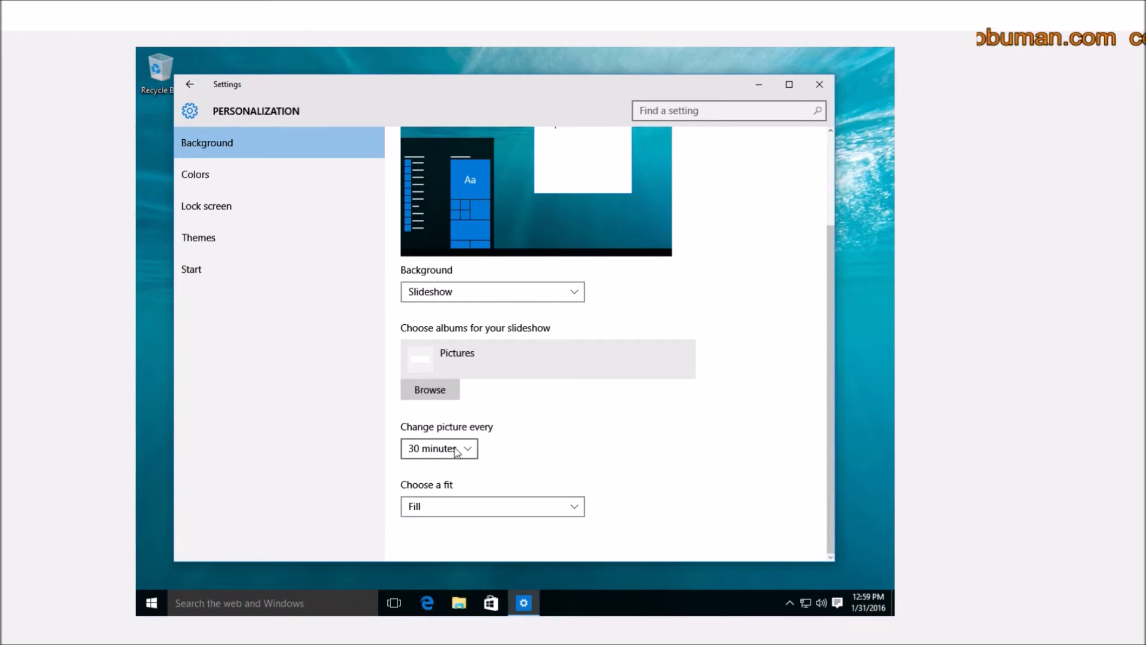
{"action": "left_click", "coordinate": [471, 449]}
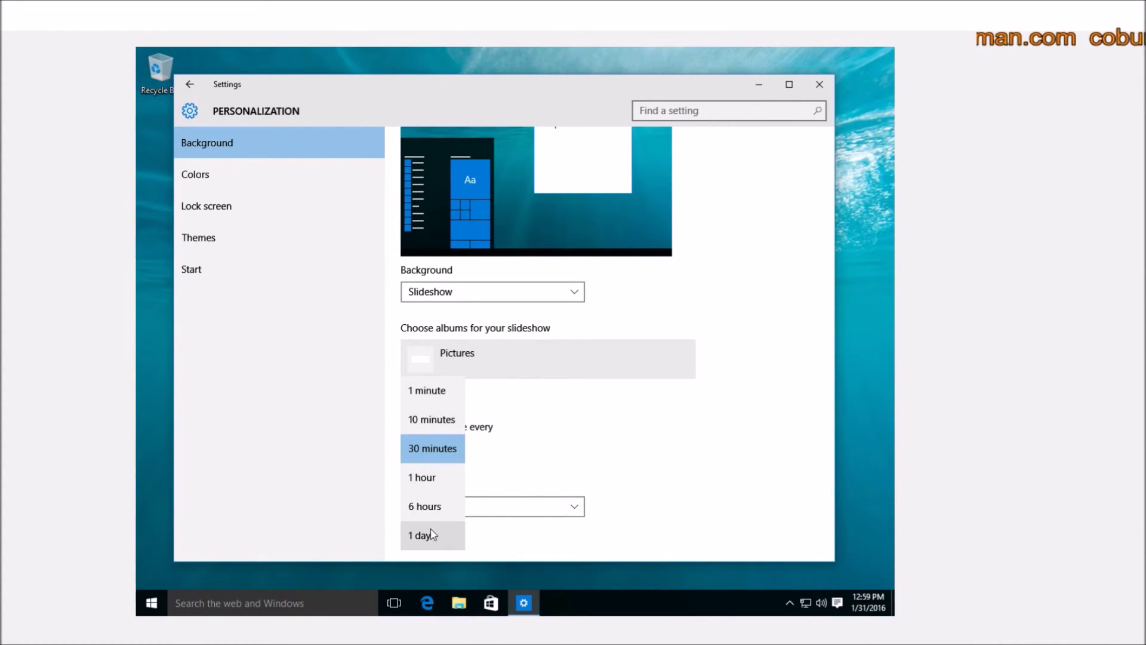
{"action": "left_click", "coordinate": [473, 501]}
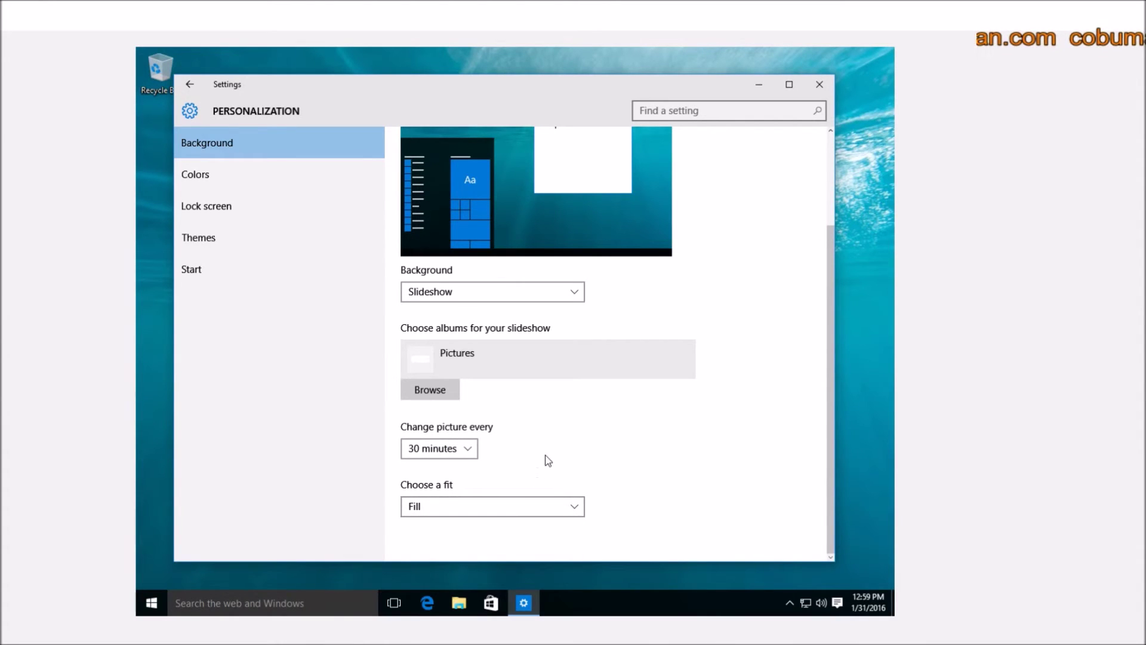
{"action": "left_click", "coordinate": [503, 509]}
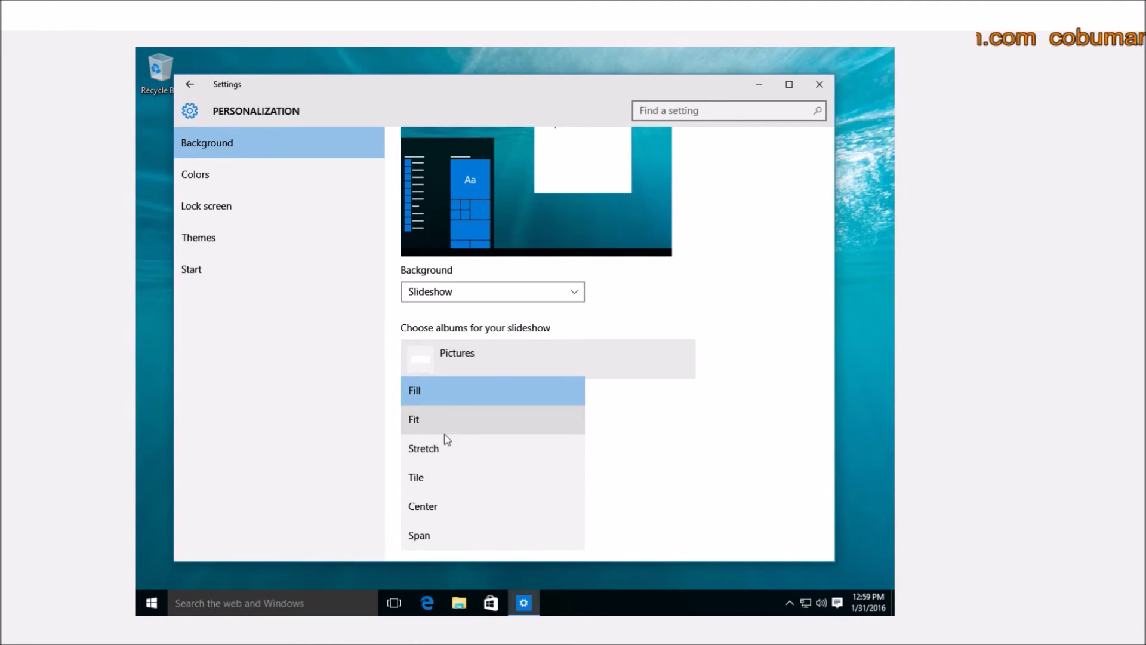
{"action": "left_click", "coordinate": [669, 500]}
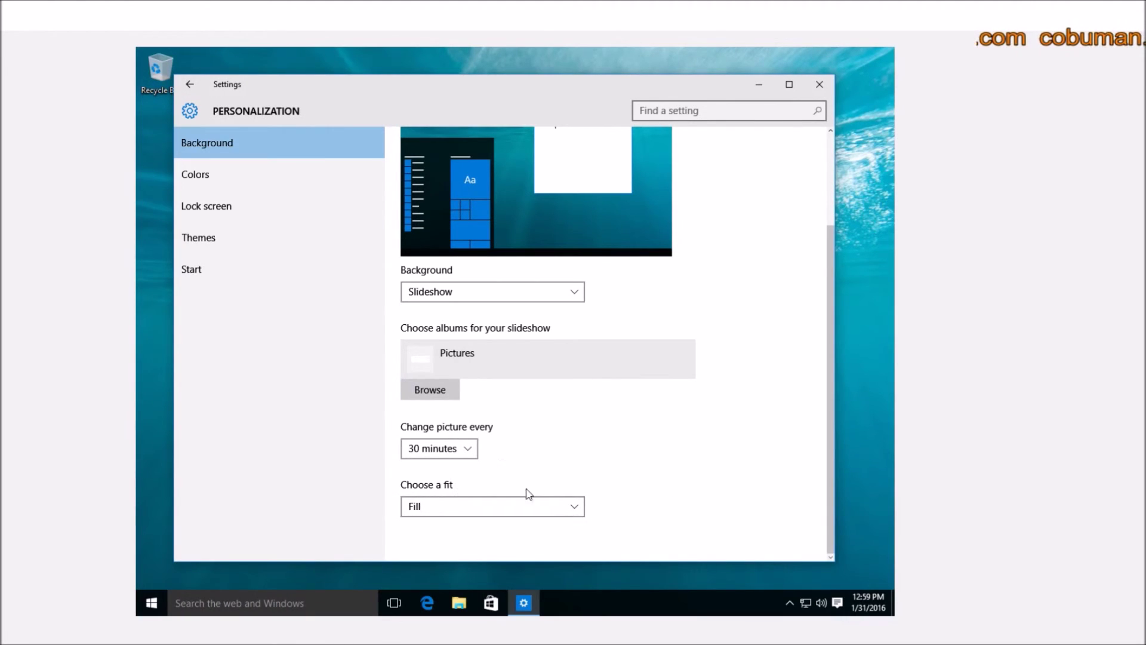
{"action": "left_click_drag", "start_coordinate": [829, 431], "coordinate": [828, 340]}
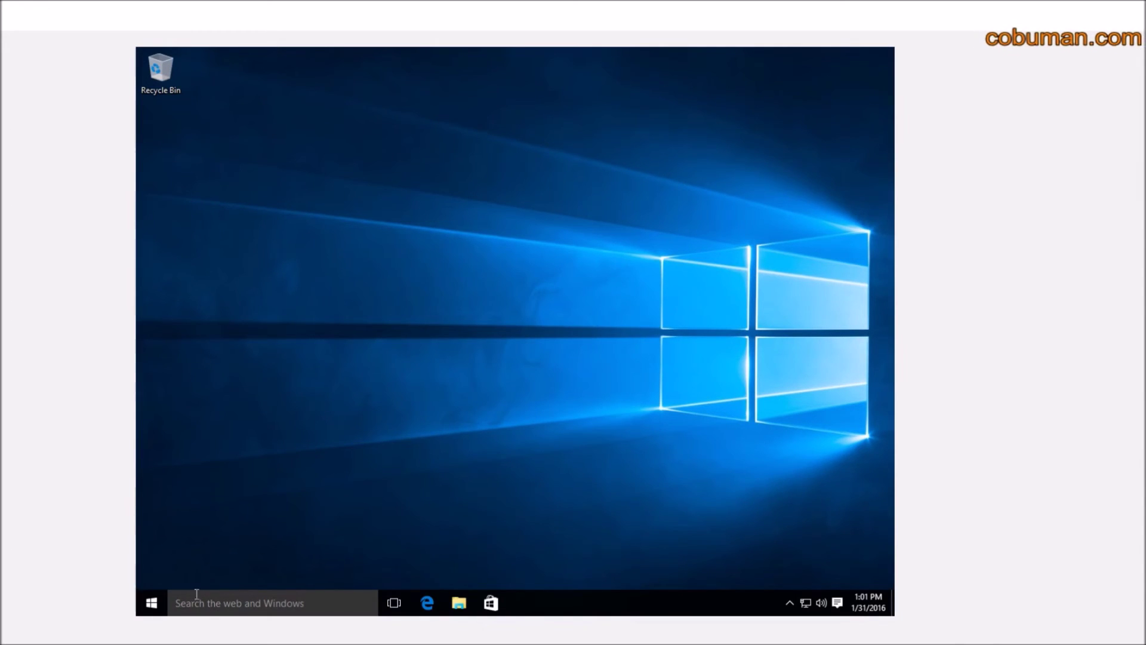
Step: Search 'choose back' from the taskbar and open 'Choose background, slideshow, or solid color'
{"action": "left_click", "coordinate": [248, 600]}
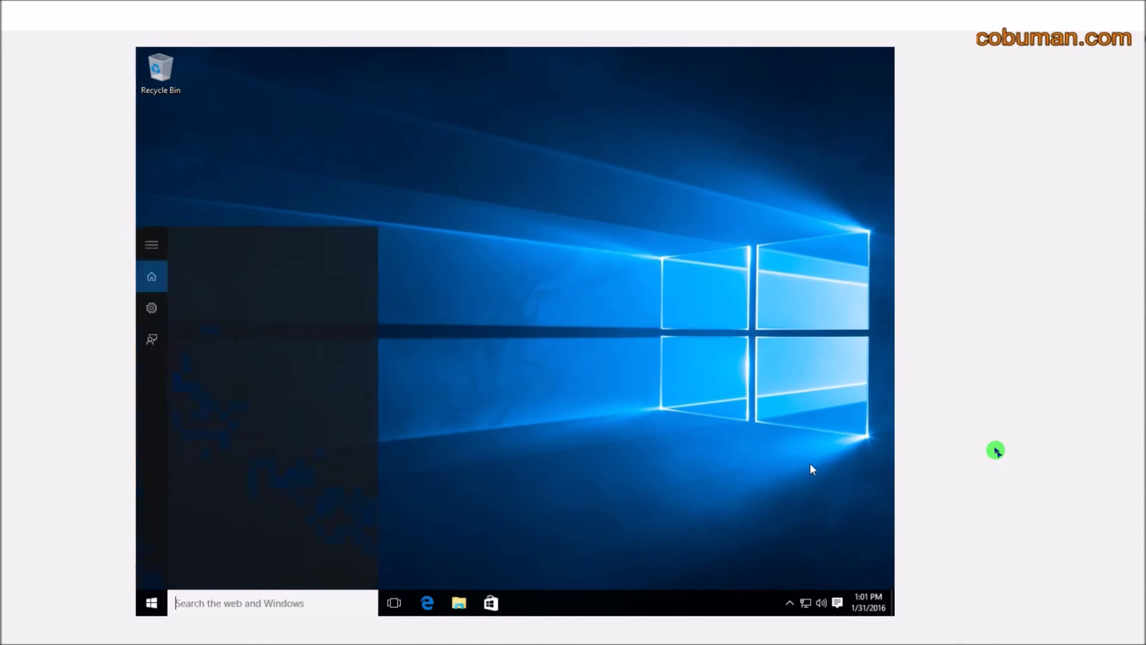
{"action": "type", "text": "choose back"}
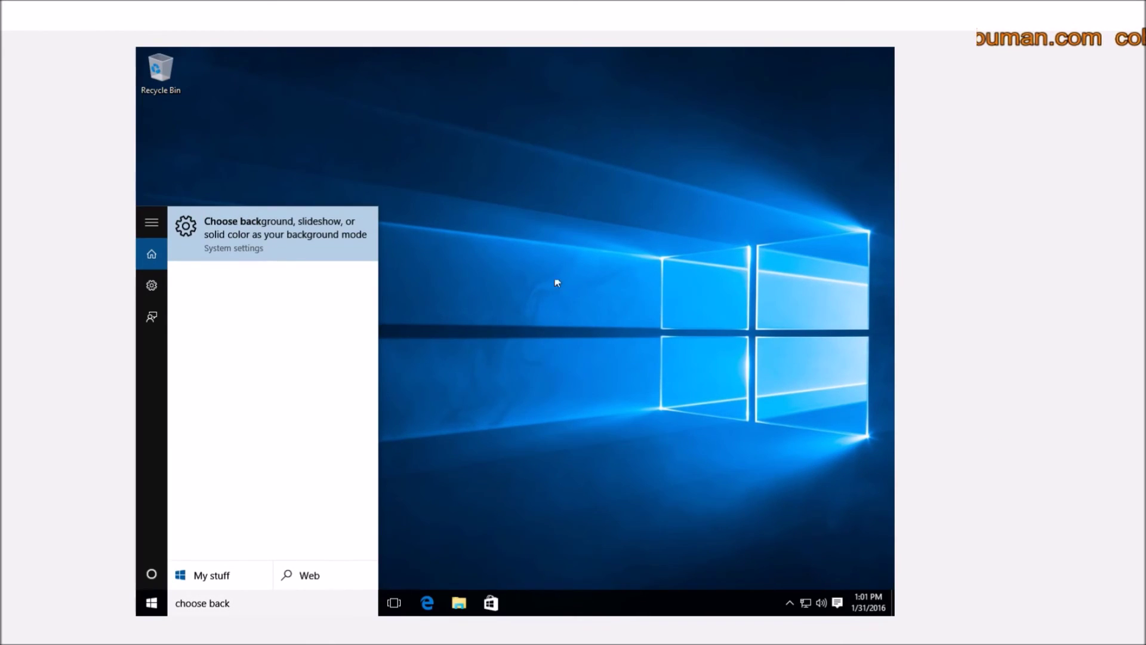
{"action": "left_click", "coordinate": [258, 238]}
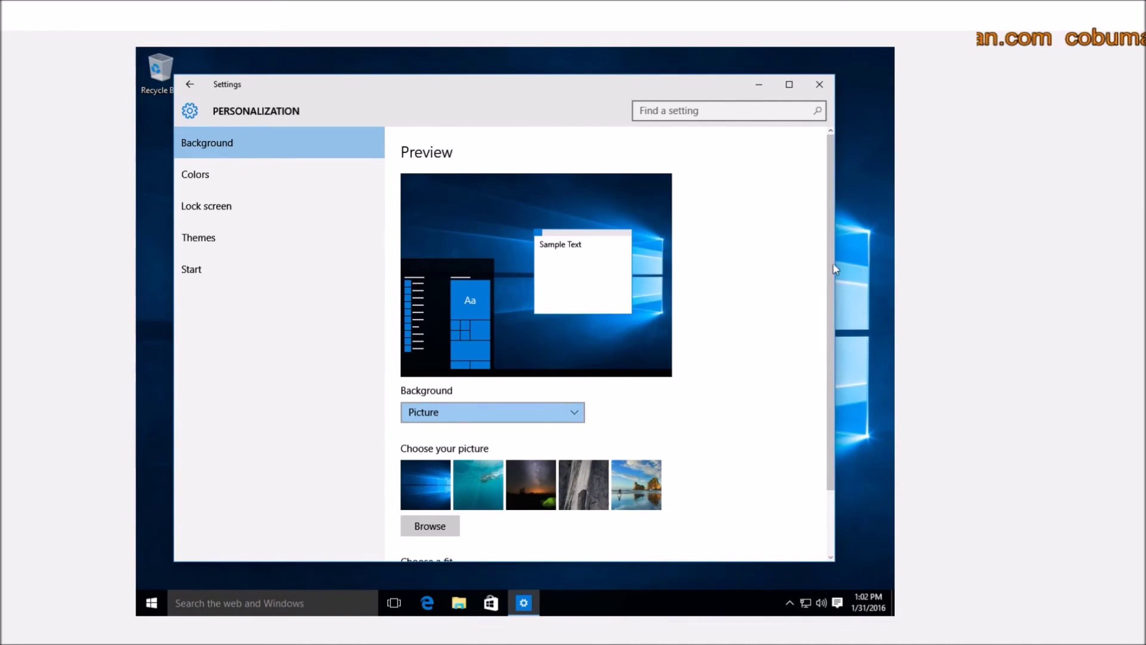
{"action": "left_click_drag", "start_coordinate": [832, 262], "coordinate": [536, 103]}
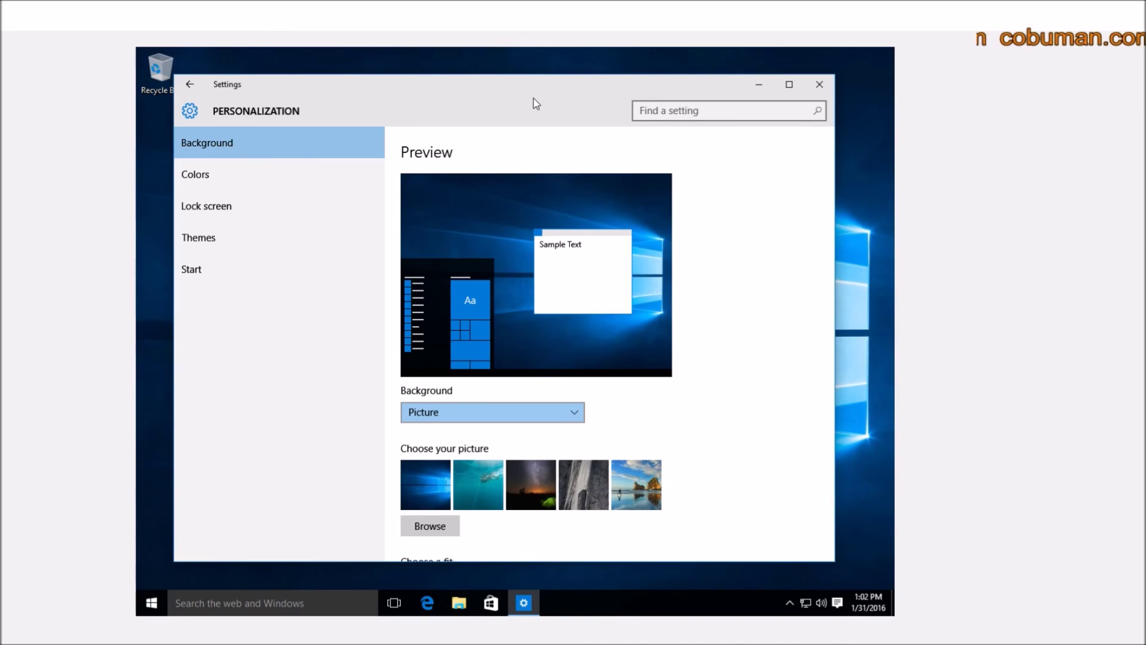